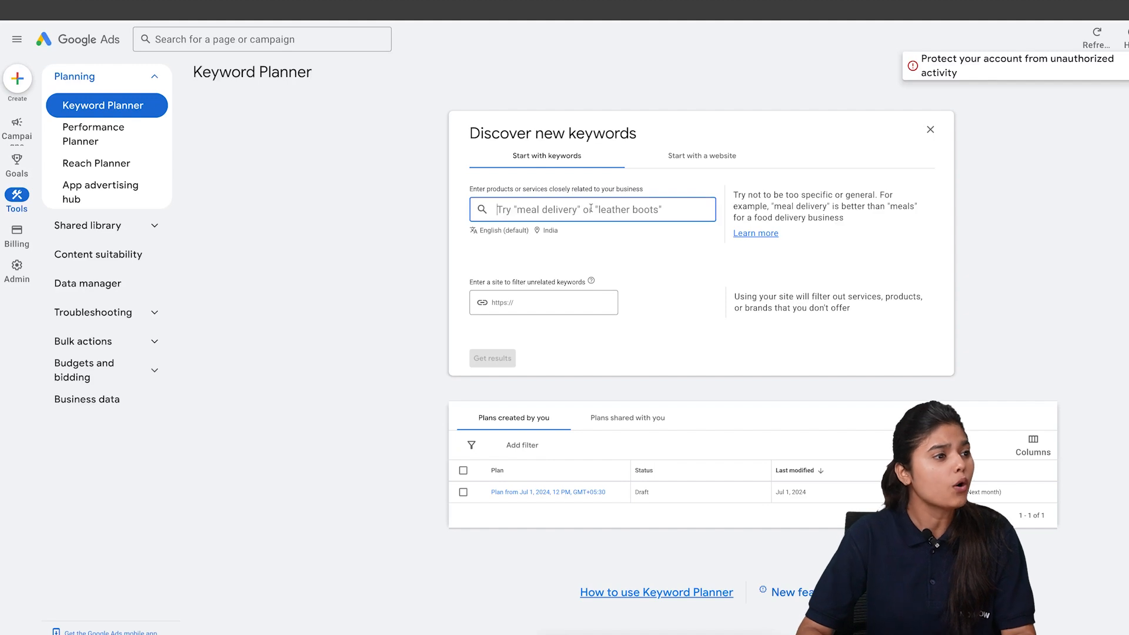
# Discover new keywords starting from the keyword "digital marketing" and get the results
pyautogui.click(717, 156)
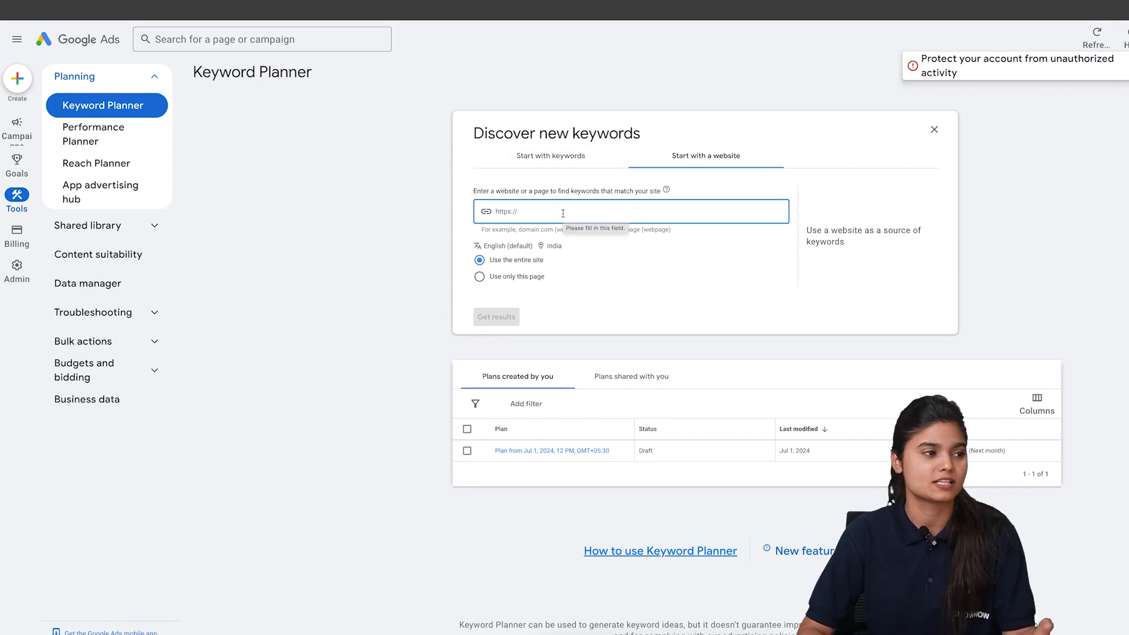
pyautogui.click(545, 163)
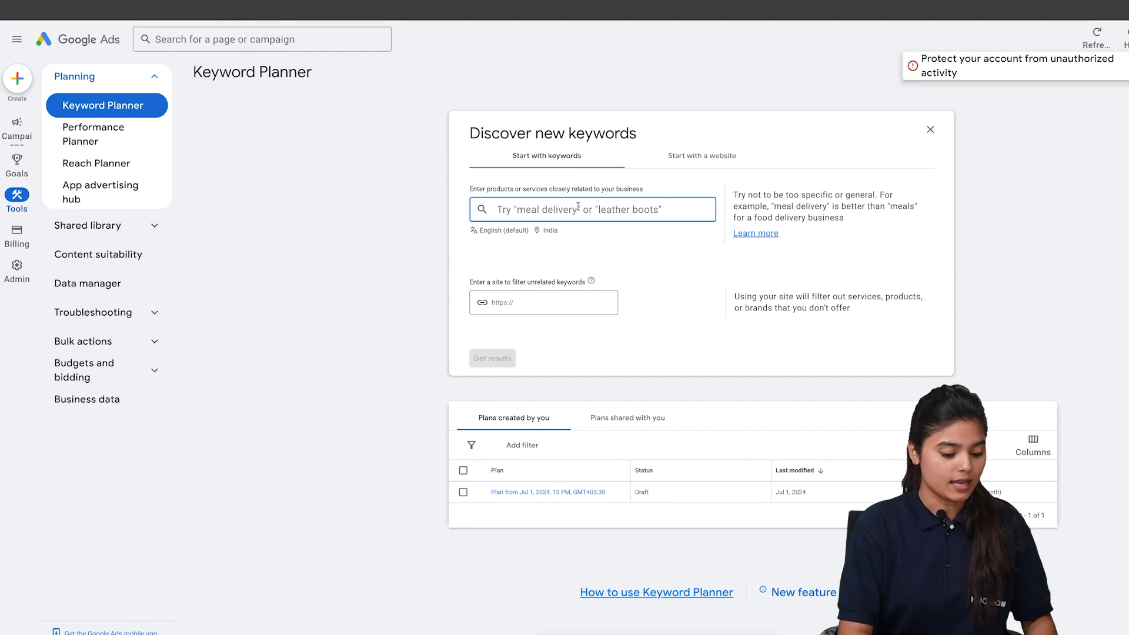
pyautogui.write('digital marketing')
pyautogui.press('Return')
pyautogui.click(510, 359)
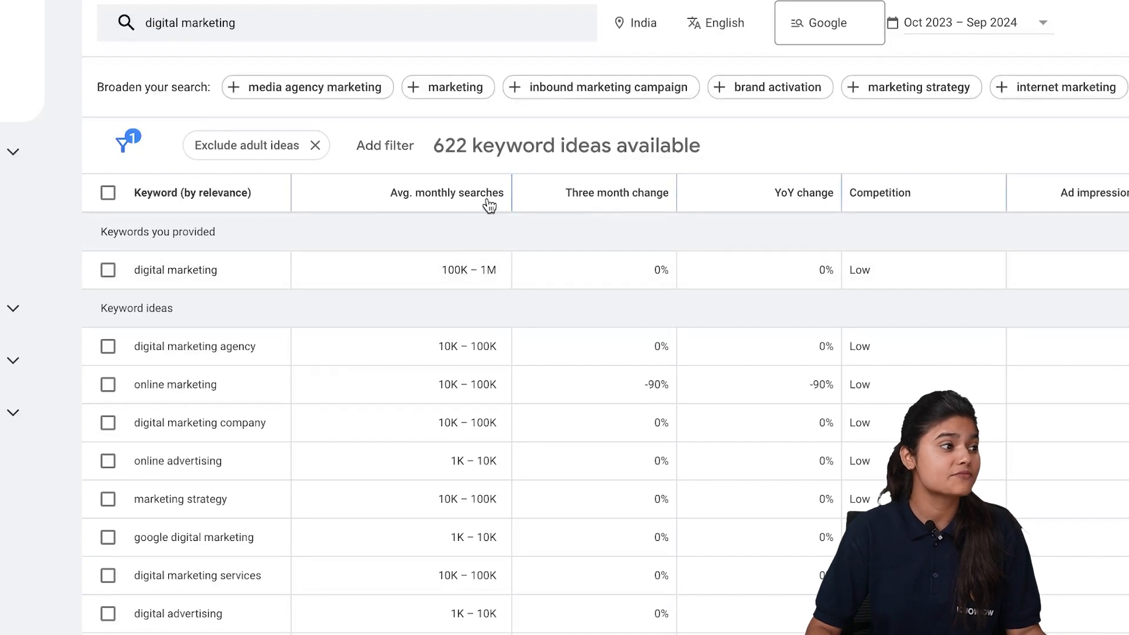
pyautogui.moveTo(503, 226)
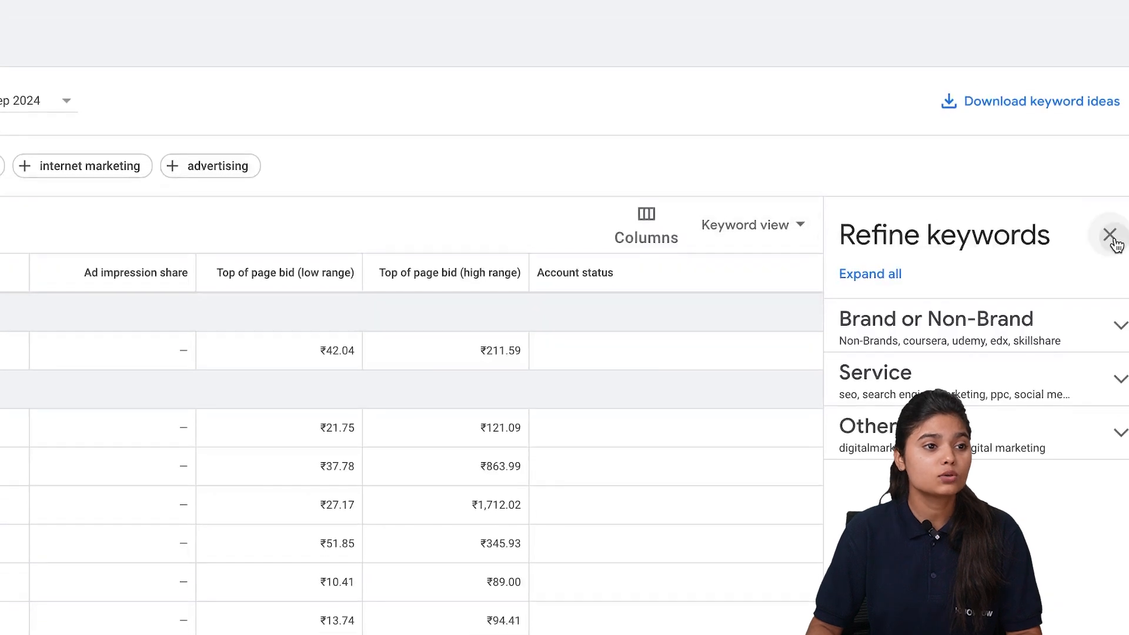
# Close the Refine keywords pane and download the keyword ideas as a .csv file
pyautogui.click(1110, 45)
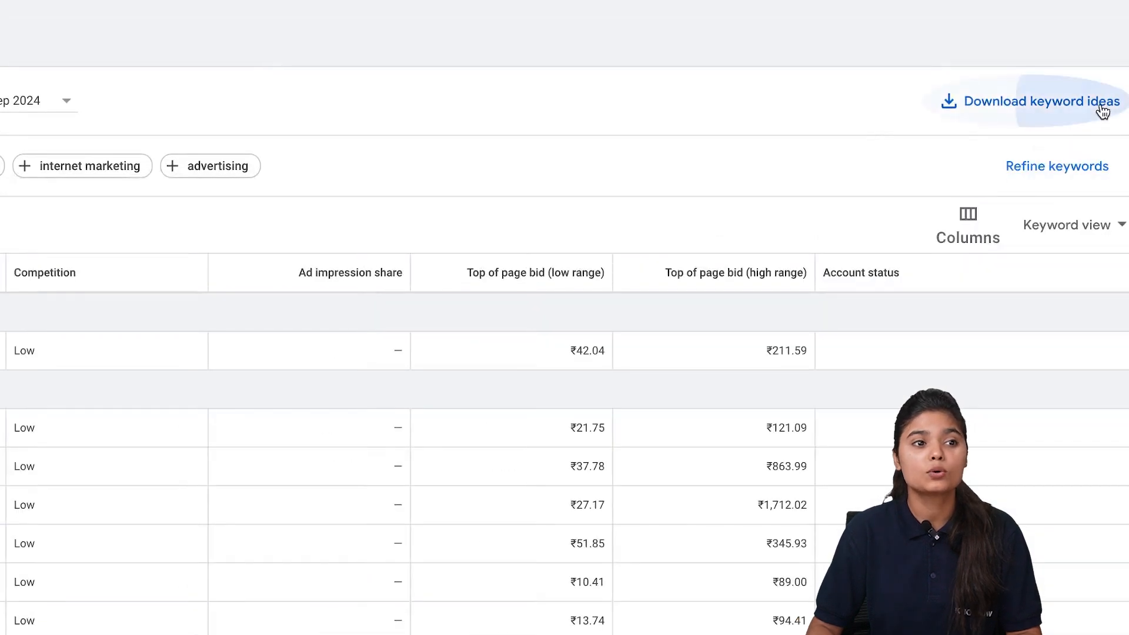
pyautogui.click(1102, 107)
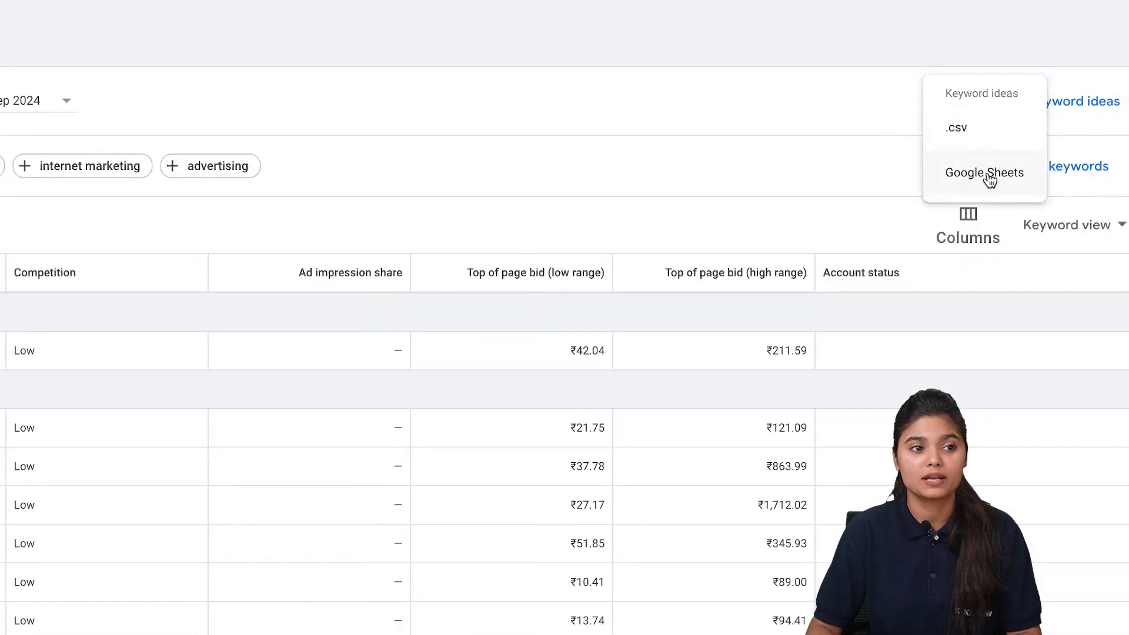
pyautogui.click(958, 129)
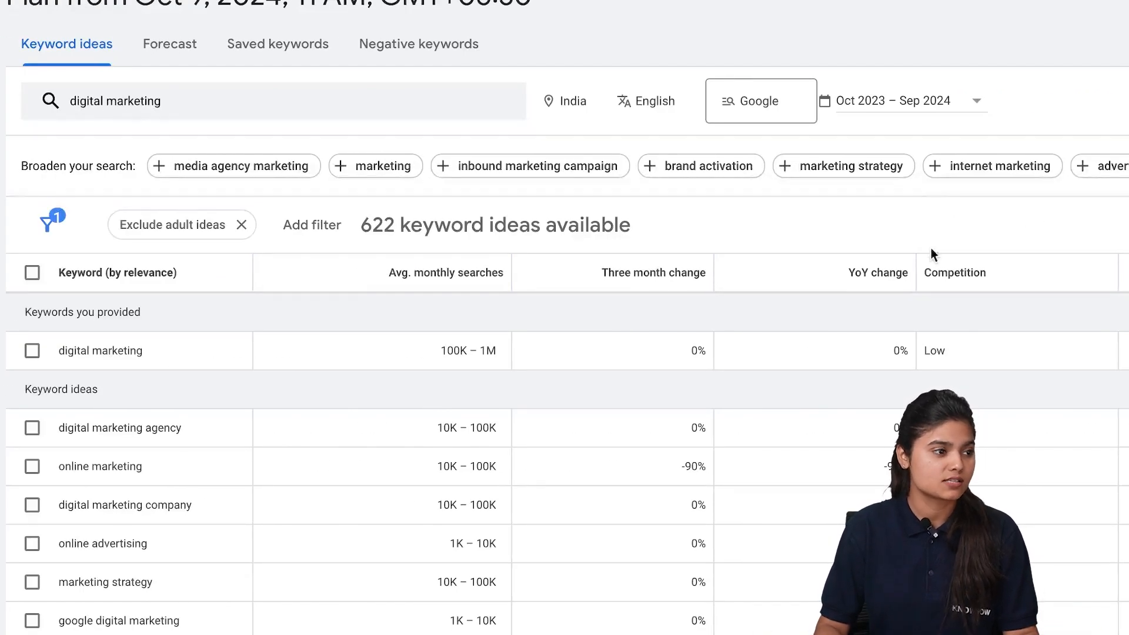
# Sort the keyword ideas by competition in descending order
pyautogui.click(1024, 272)
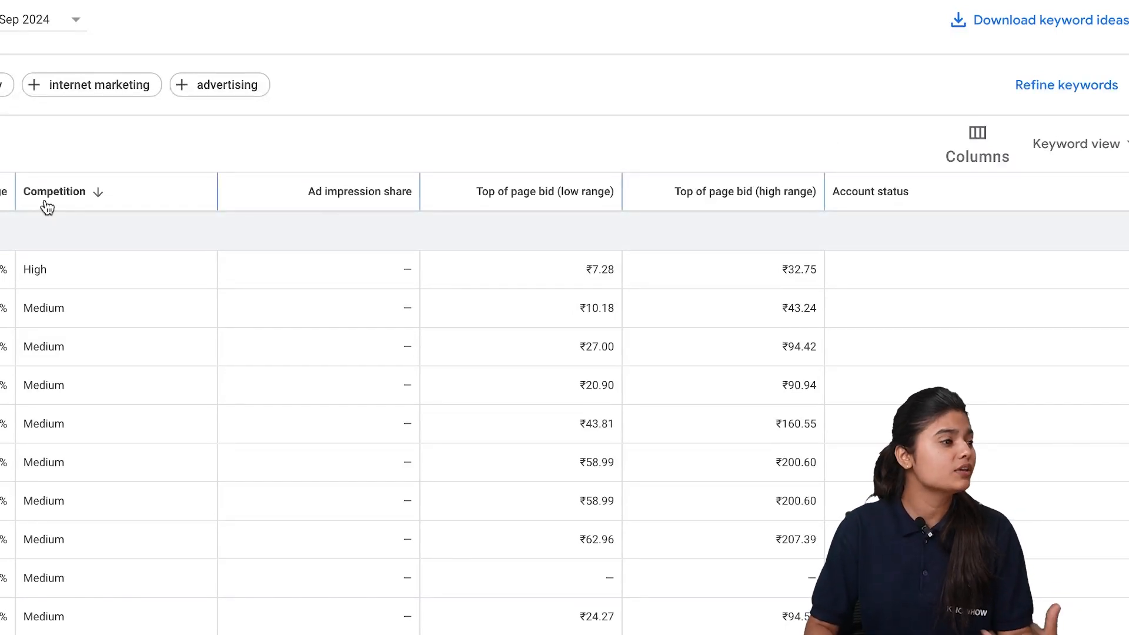
pyautogui.hscroll(-15, 61, 180)
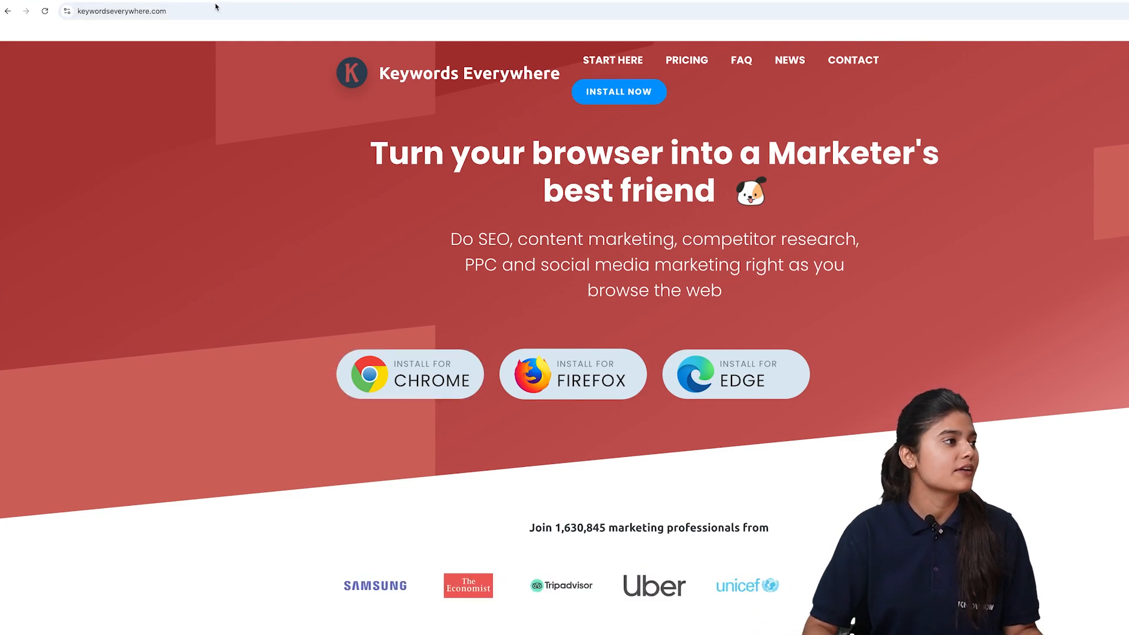
pyautogui.click(141, 11)
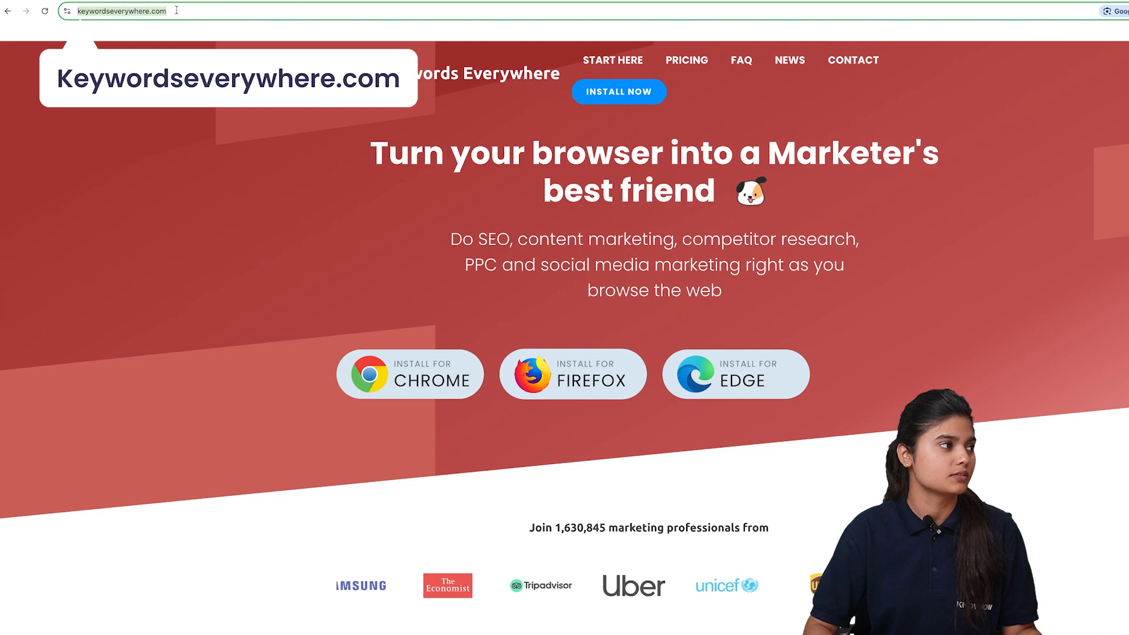
pyautogui.click(203, 10)
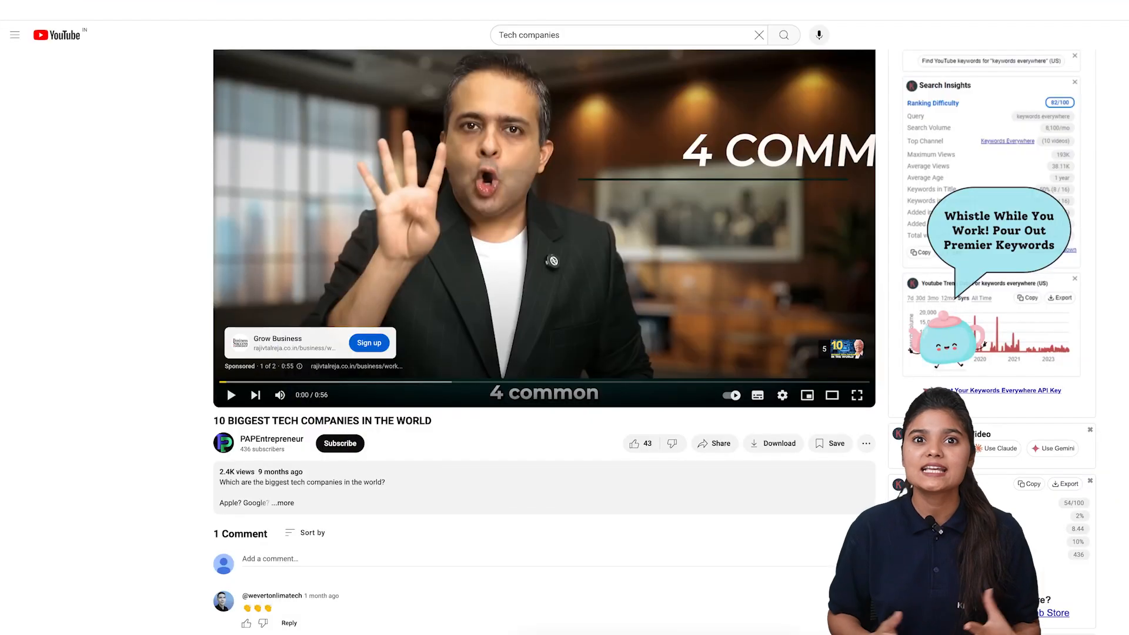
# Replace the current YouTube search with "best home to buy" and run it
pyautogui.click(759, 34)
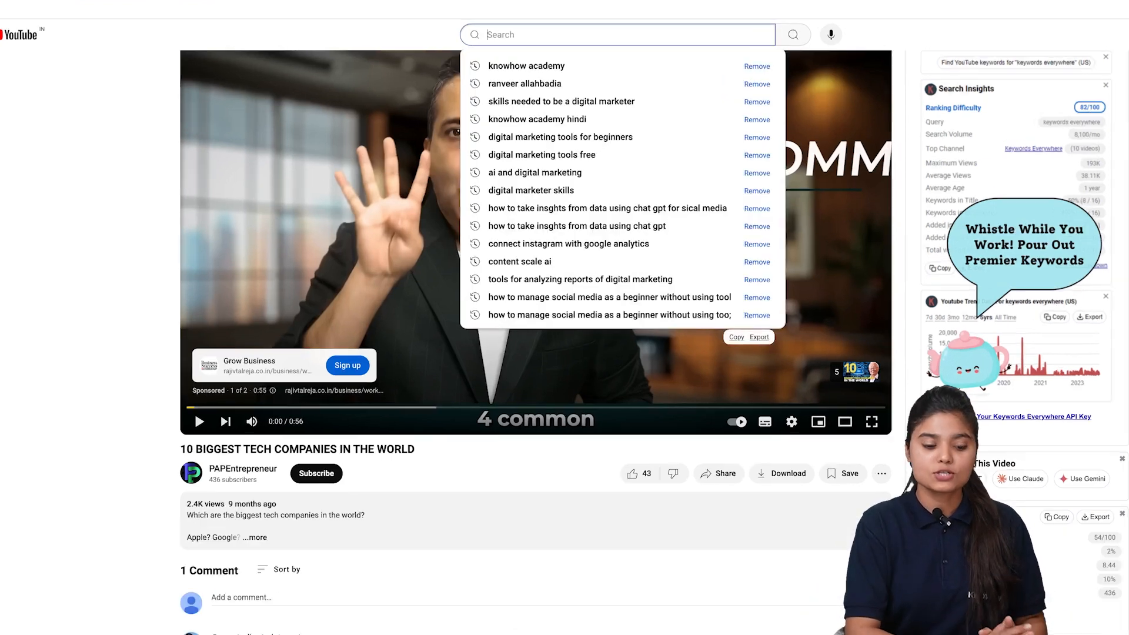
pyautogui.write('best home to buy')
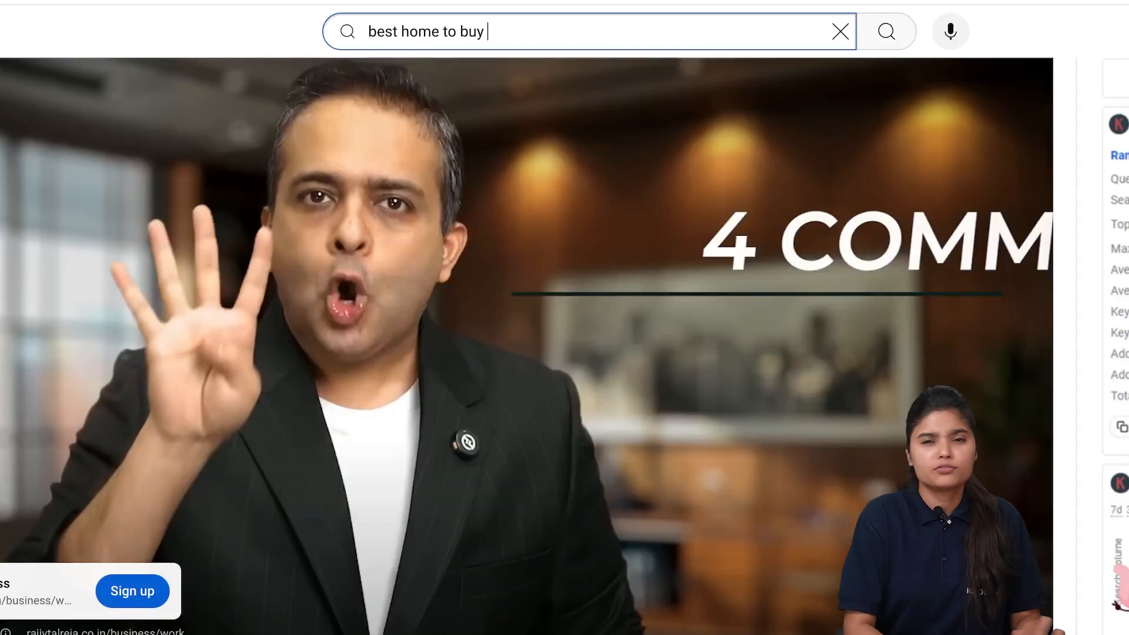
pyautogui.press('Return')
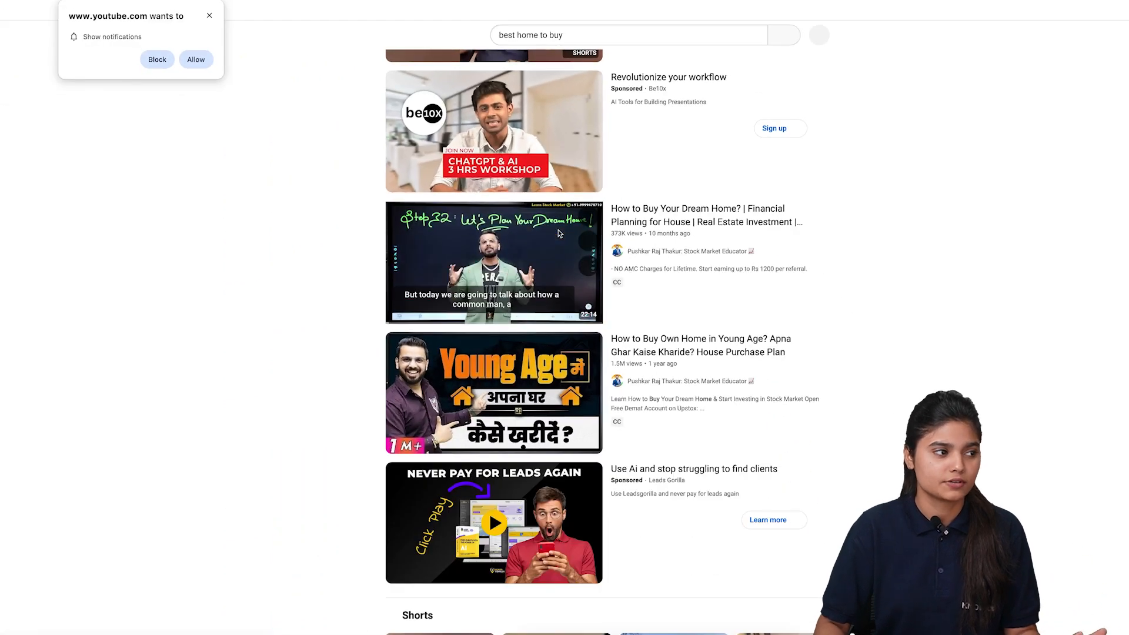
# Open the "How to Buy Your Dream Home?" video and look through its Keywords Everywhere tags
pyautogui.click(558, 233)
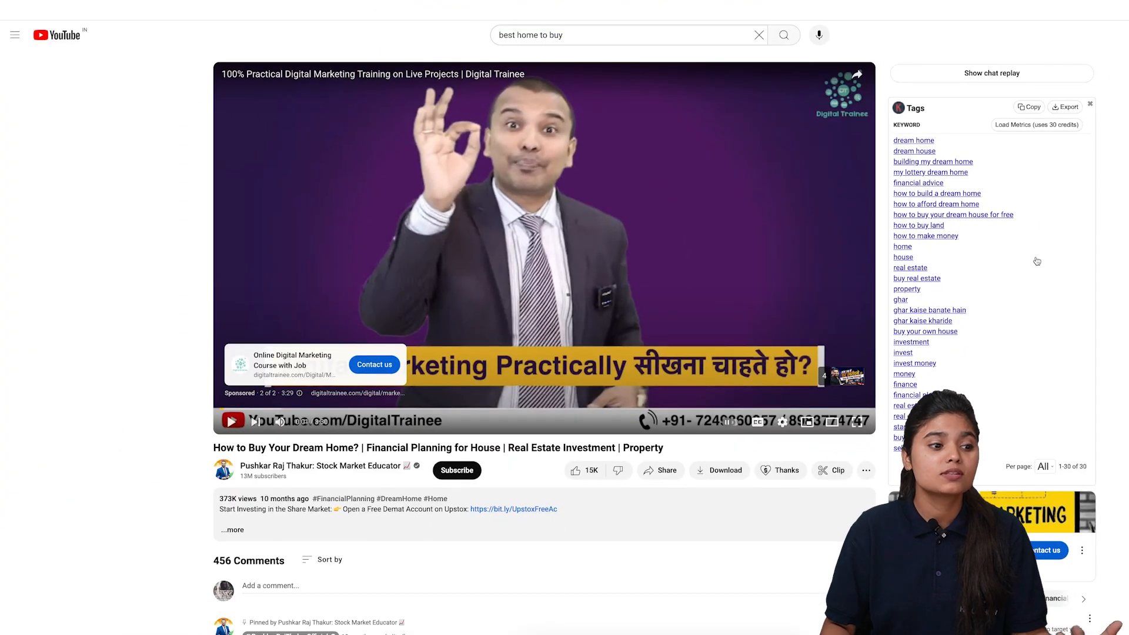
pyautogui.scroll(-5, 1030, 262)
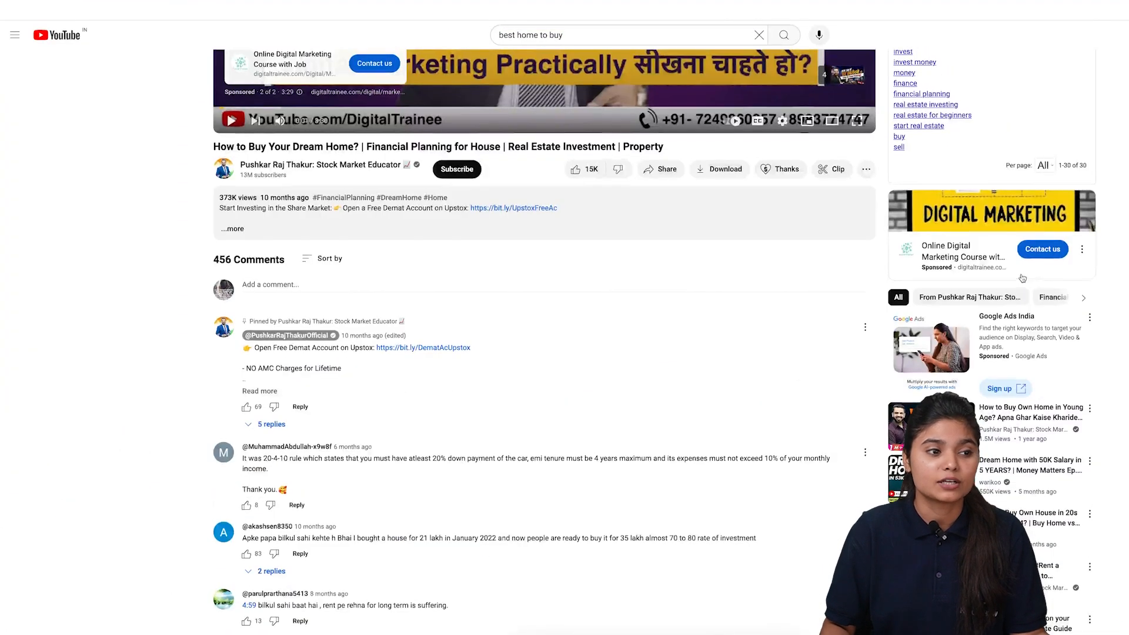
pyautogui.scroll(5, 1023, 278)
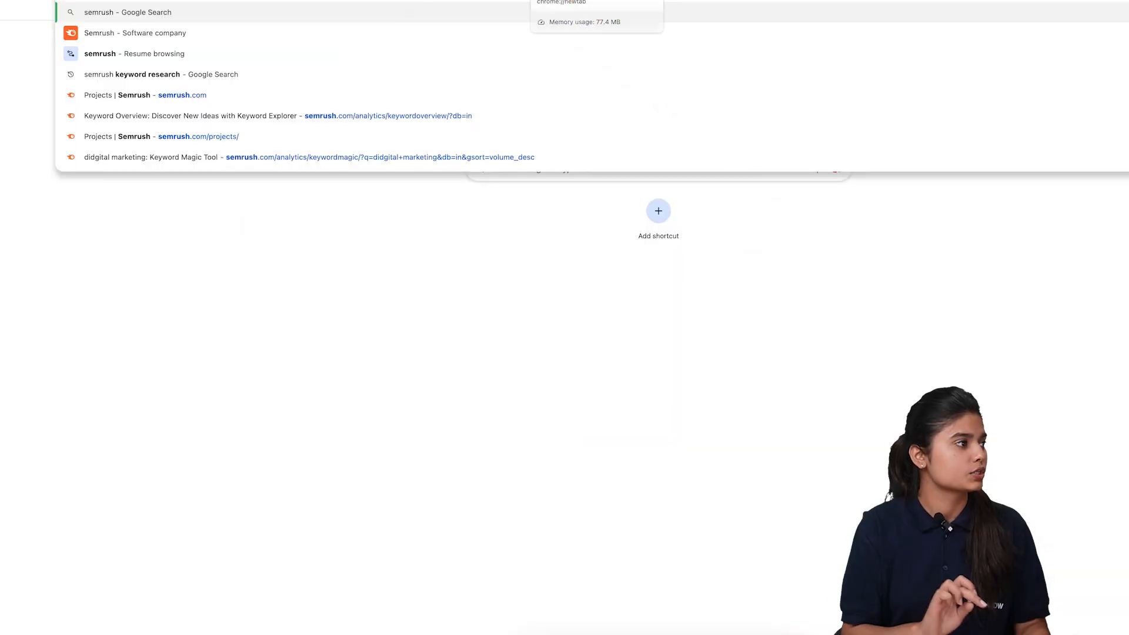
# Search the web for semrush, then open the Keyword Overview tool on the Semrush site
pyautogui.press('Return')
pyautogui.click(220, 147)
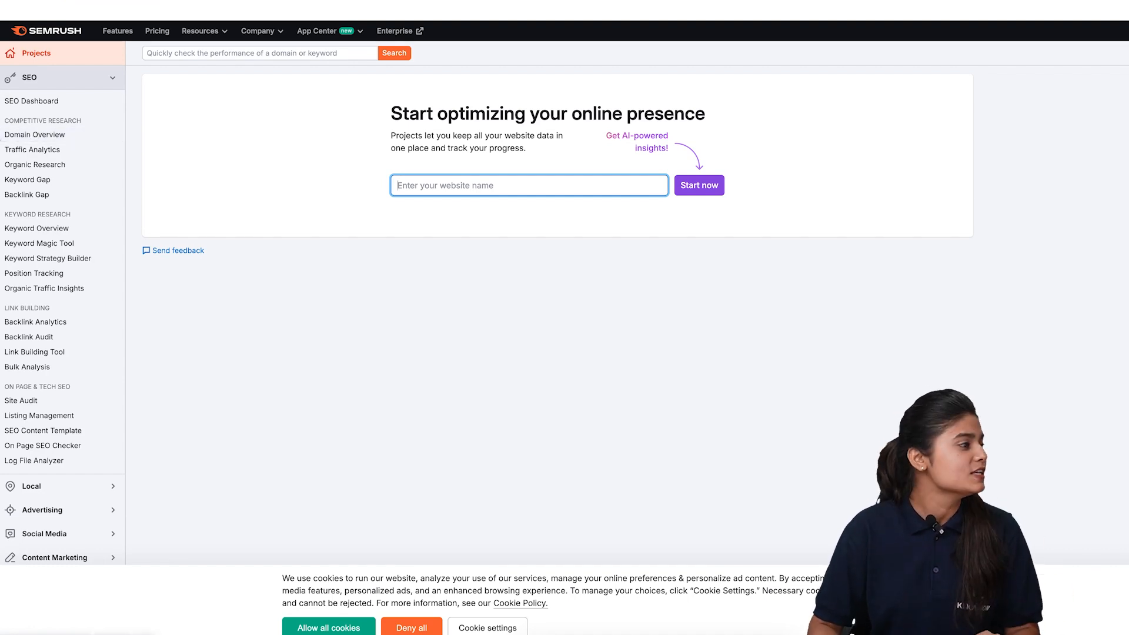
pyautogui.click(41, 228)
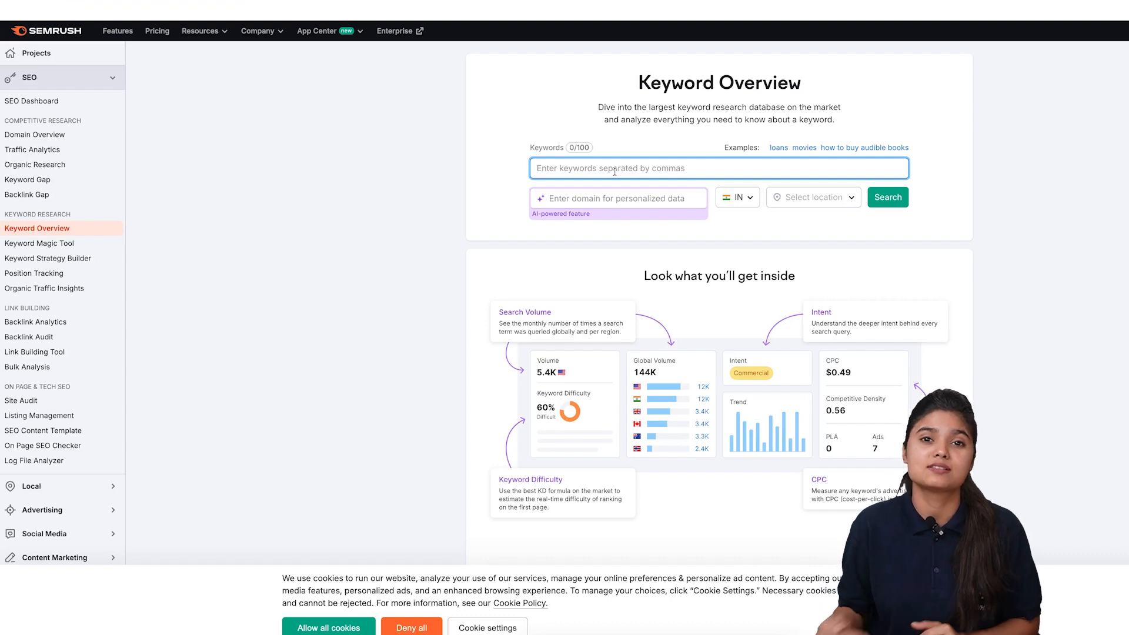
# Run a Keyword Overview search for "digital marketing" in the India database without a specific location
pyautogui.write('digital marketing')
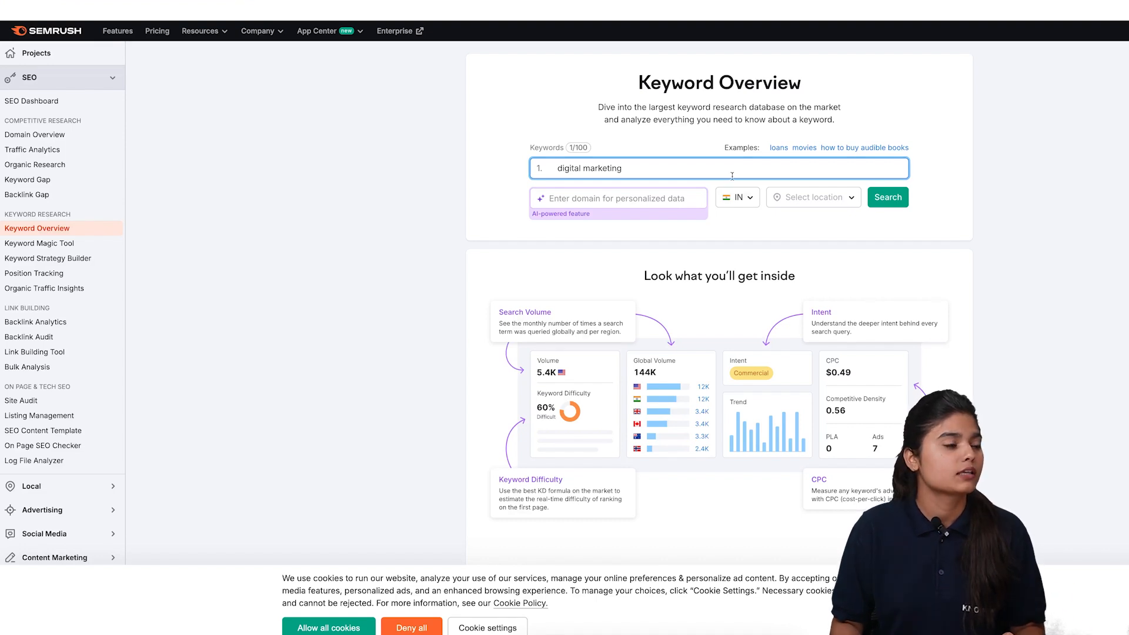
pyautogui.click(740, 203)
pyautogui.click(811, 188)
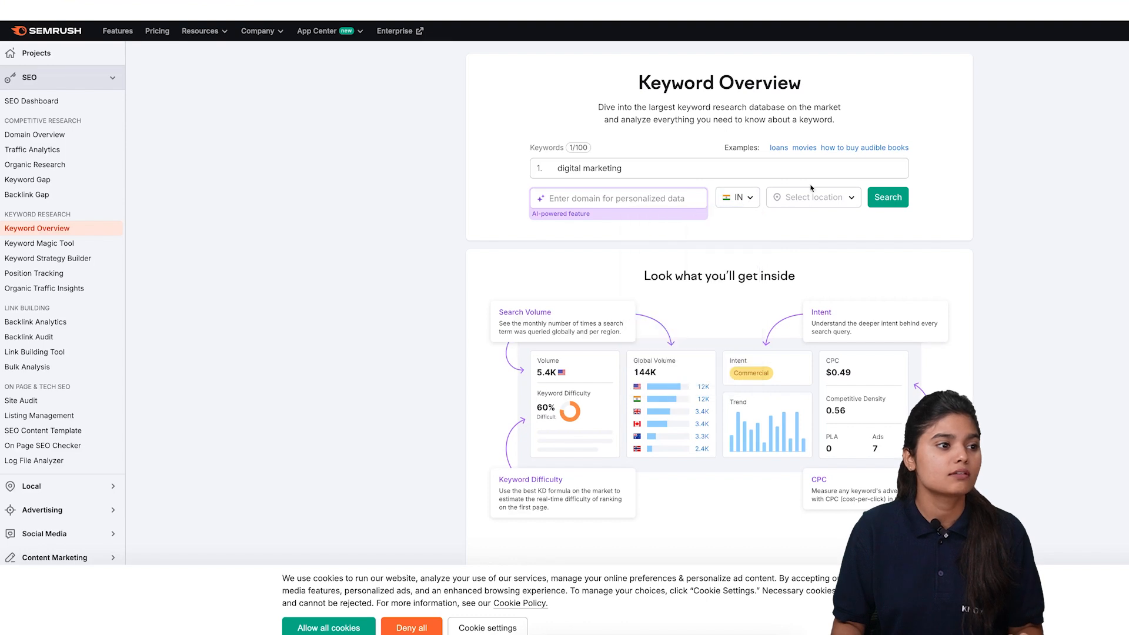
pyautogui.click(841, 198)
pyautogui.click(843, 198)
pyautogui.click(842, 198)
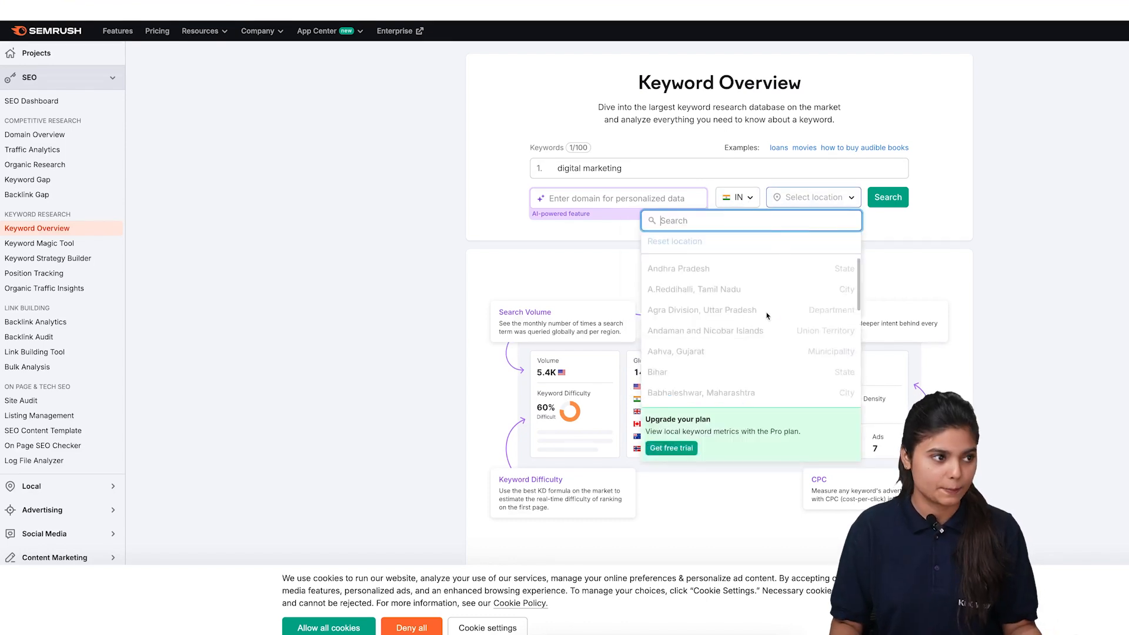
pyautogui.click(892, 197)
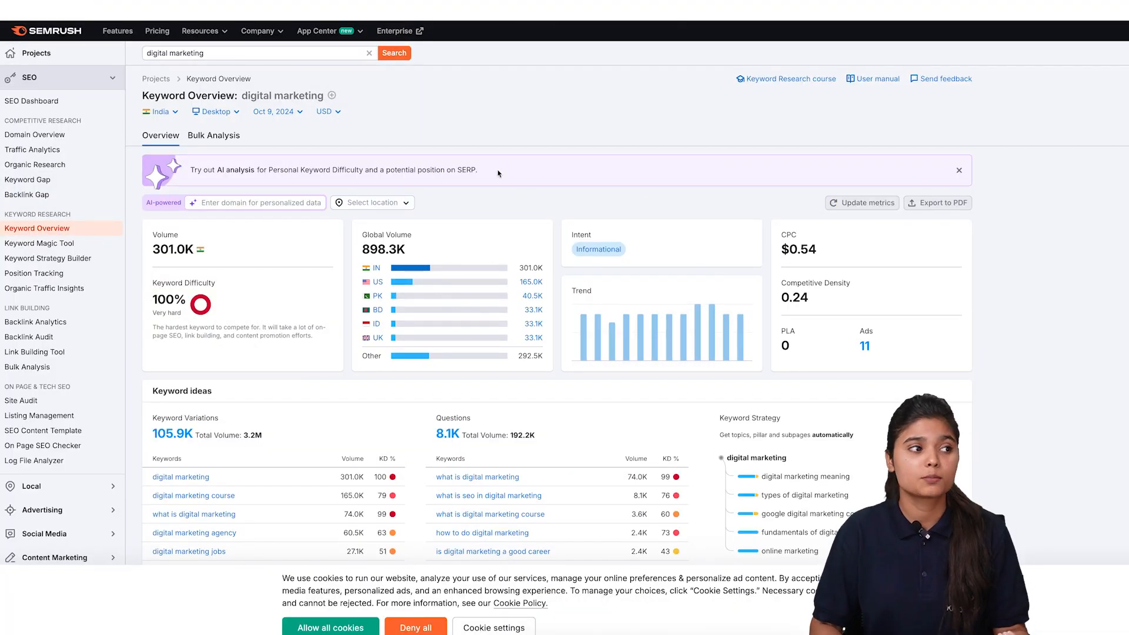
# Examine the keyword's volume, difficulty, global volume by country, intent and CPC, as well as its keyword ideas
pyautogui.scroll(-2, 423, 297)
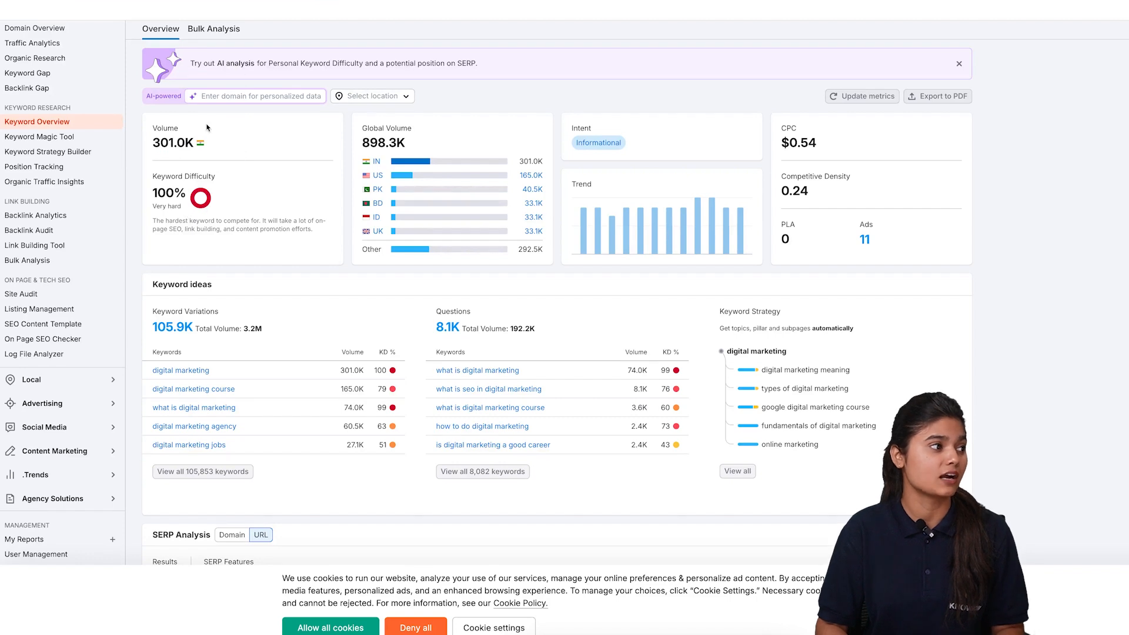
pyautogui.moveTo(153, 143); pyautogui.dragTo(212, 151)
pyautogui.click(210, 147)
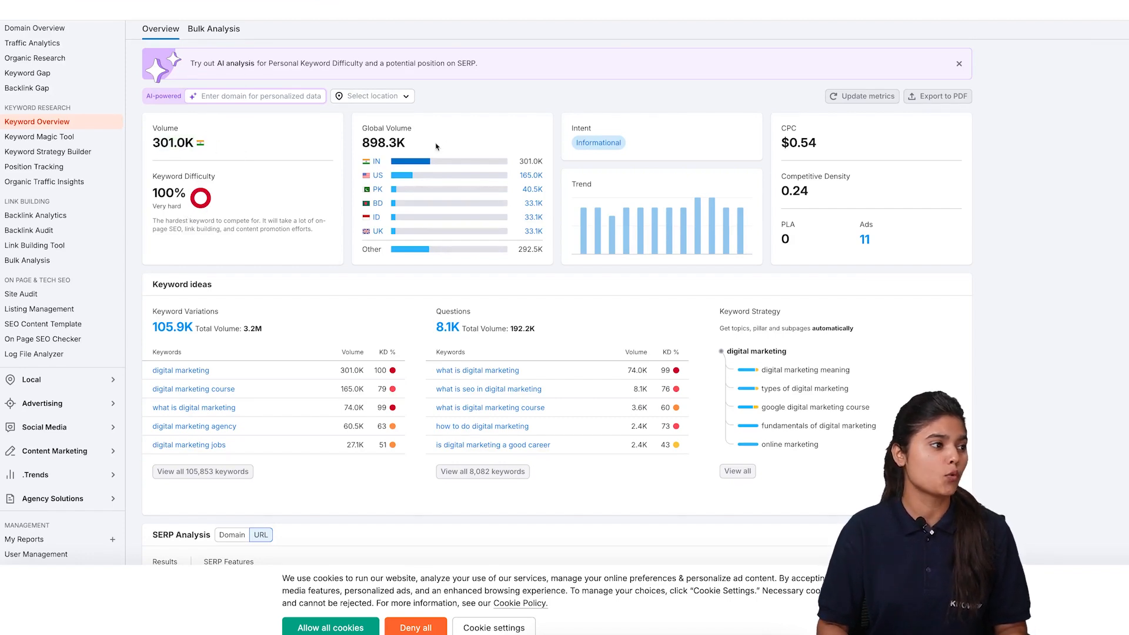
pyautogui.moveTo(485, 183)
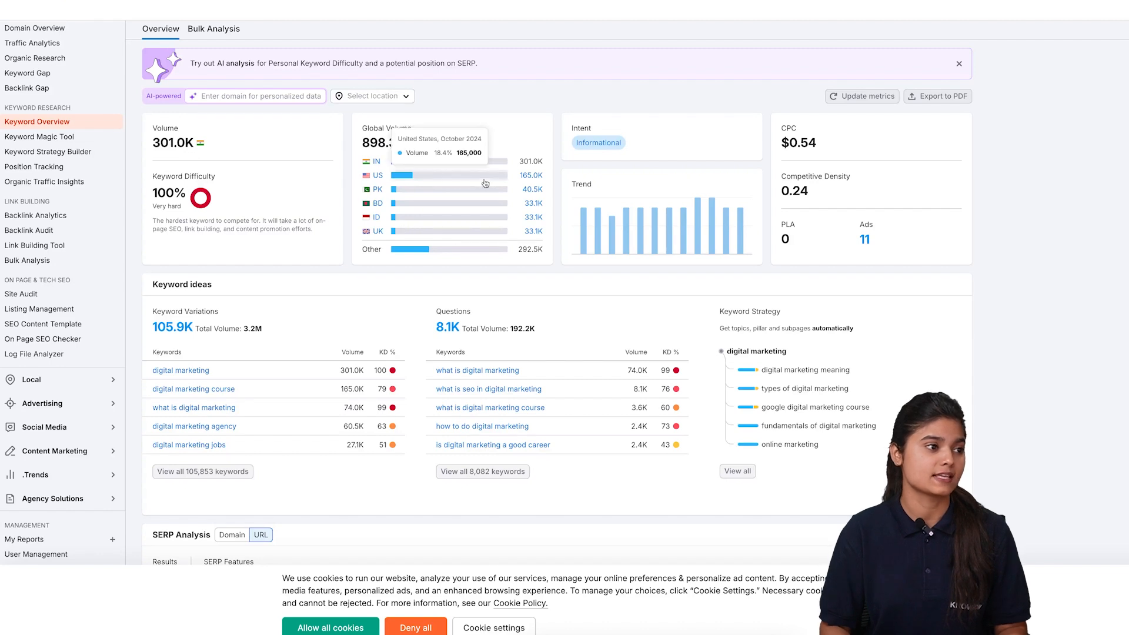
pyautogui.moveTo(608, 147)
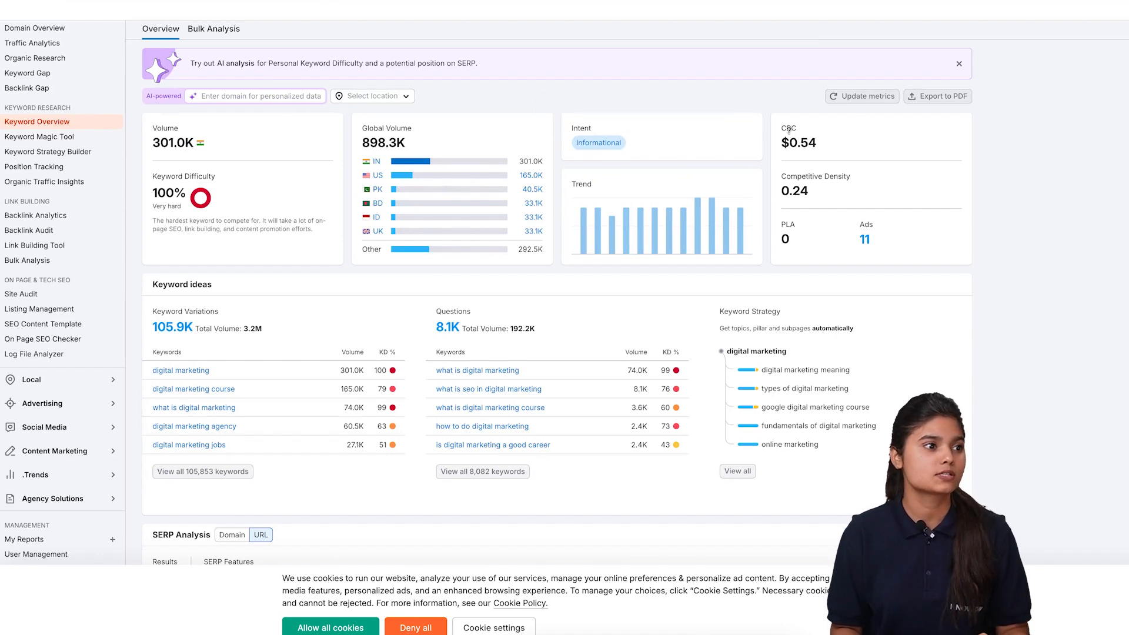
pyautogui.scroll(-3, 194, 388)
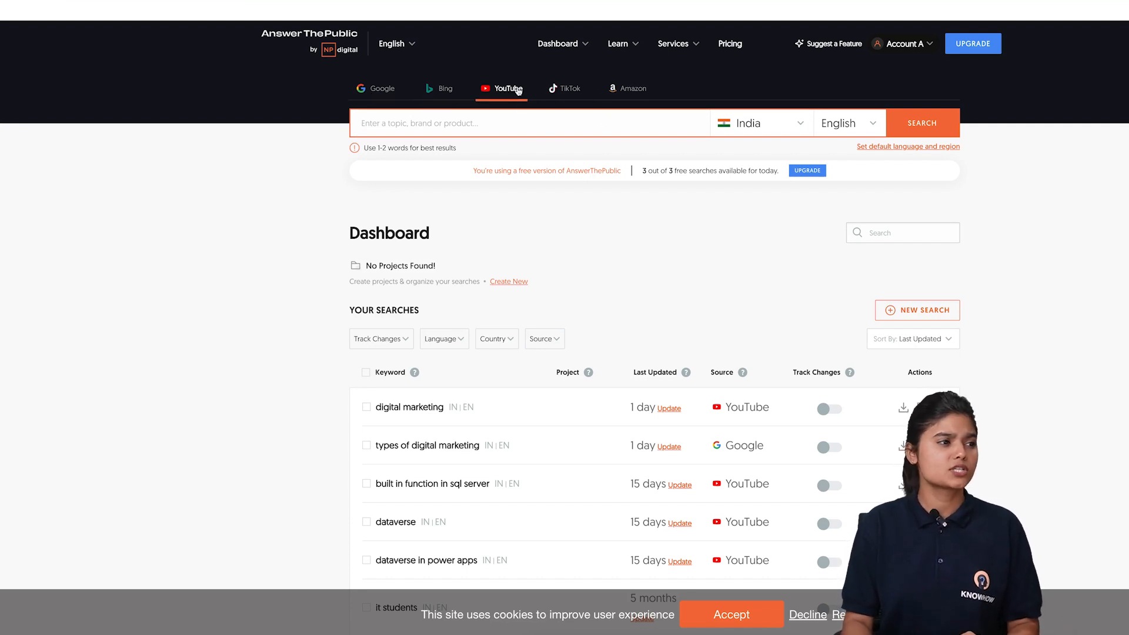
# Search AnswerThePublic for "digital marketing" with YouTube as the source, India as the country and English as the language
pyautogui.click(537, 128)
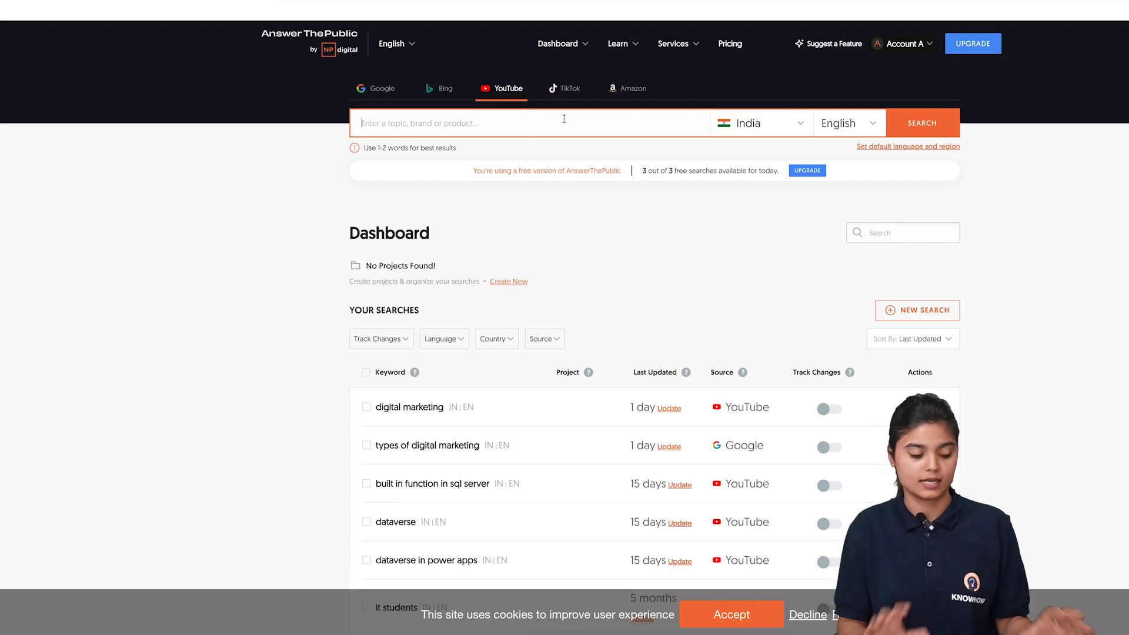
pyautogui.write('digital ')
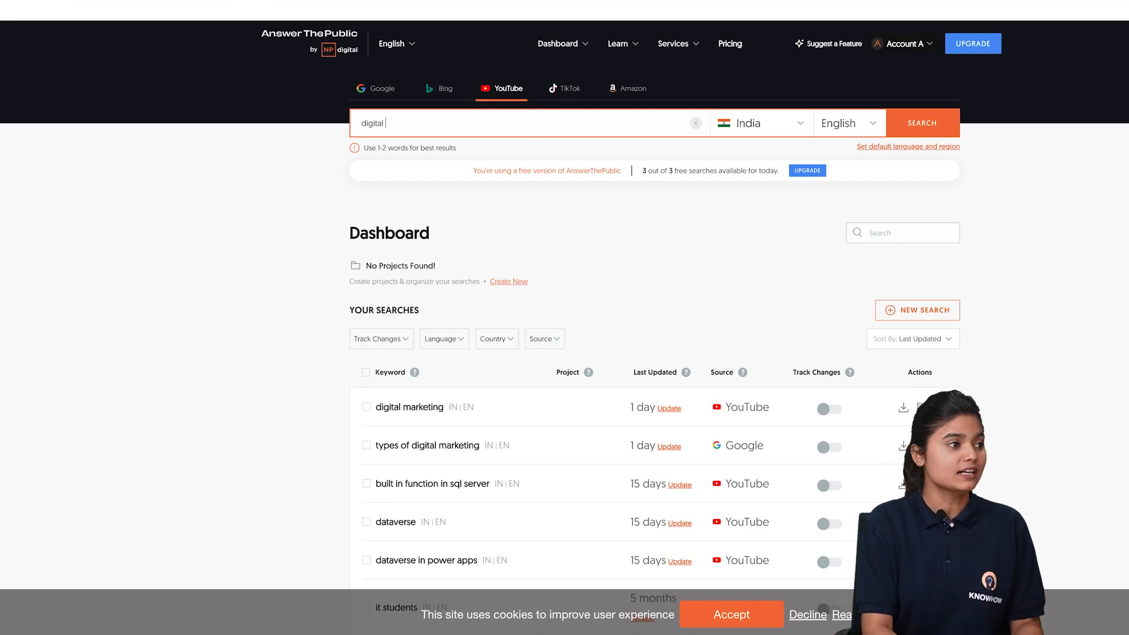
pyautogui.write('marketing')
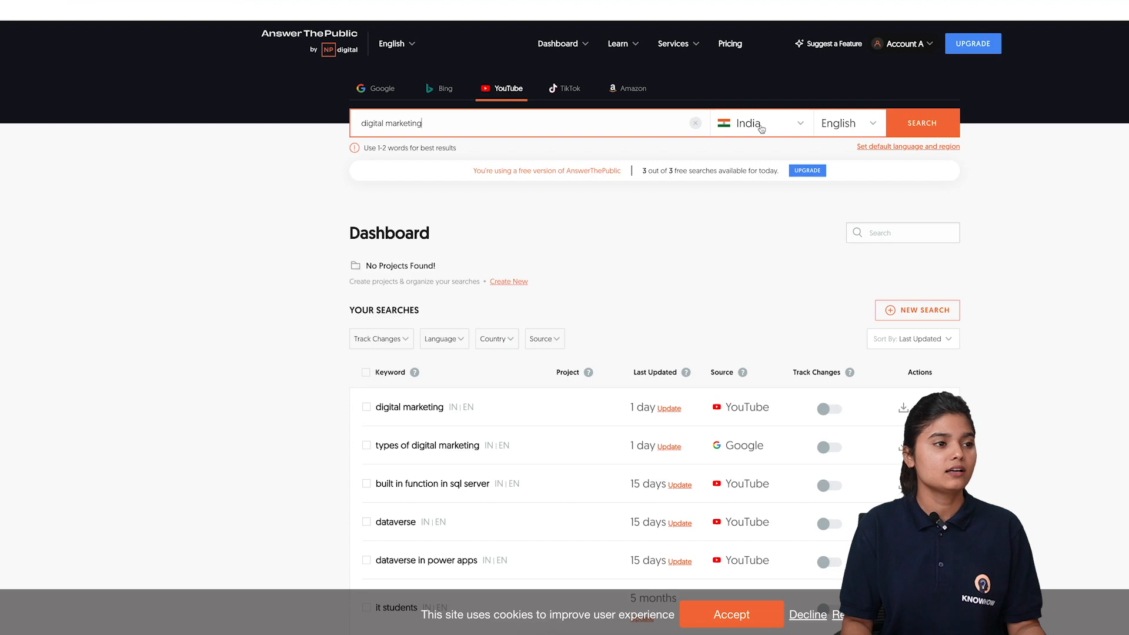
pyautogui.click(900, 125)
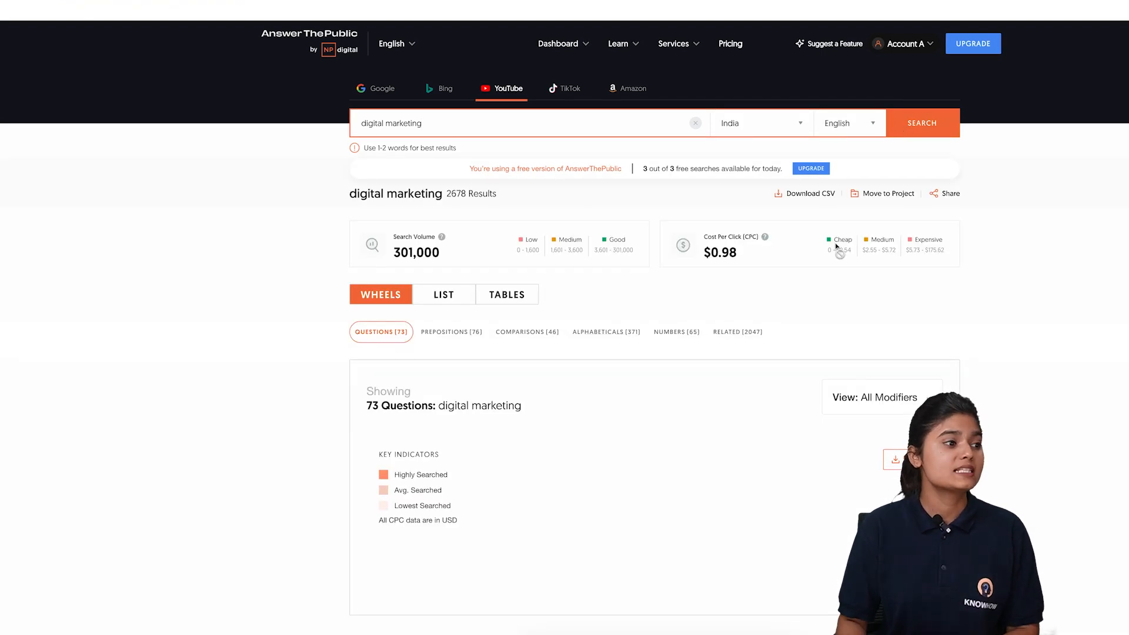
# Look through the question, preposition and comparison wheels in the AnswerThePublic results for "digital marketing"
pyautogui.scroll(-3, 646, 370)
pyautogui.scroll(-7, 646, 371)
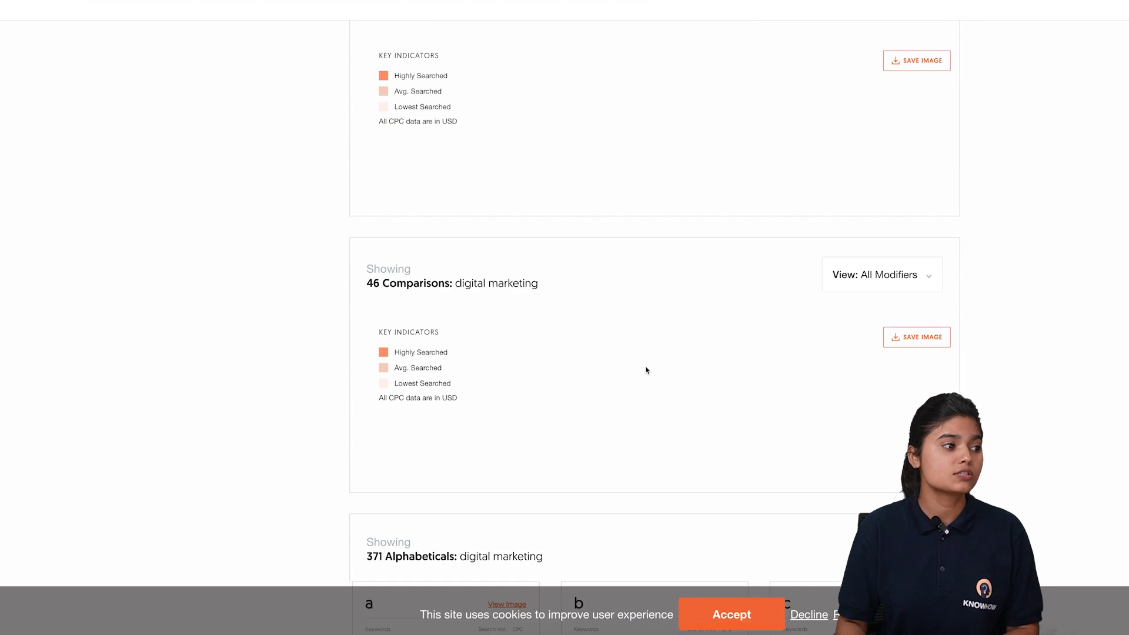
pyautogui.scroll(10, 646, 370)
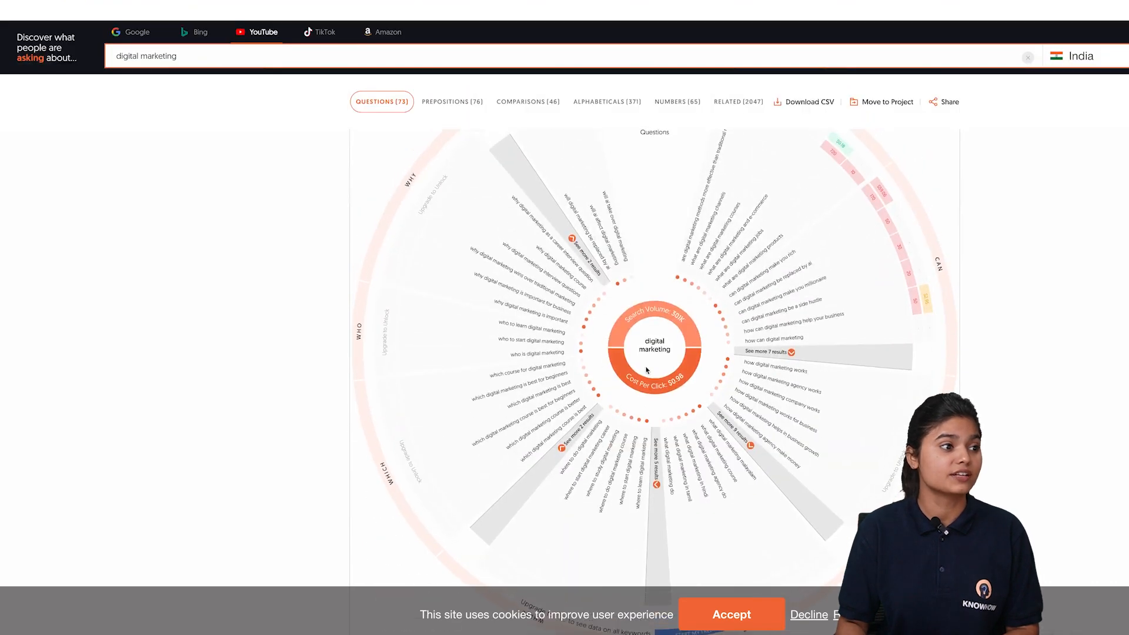
pyautogui.scroll(9, 646, 370)
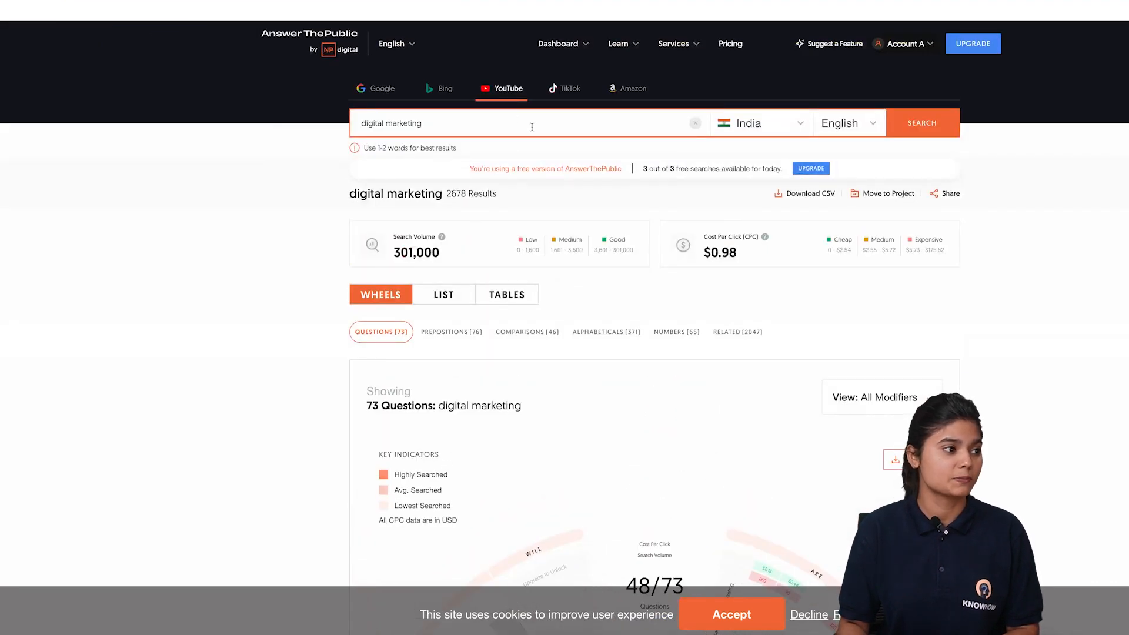
# Examine the result count, search volume, cost per click and question wheel for "digital marketing" in AnswerThePublic
pyautogui.moveTo(451, 194); pyautogui.dragTo(509, 196)
pyautogui.click(395, 247)
pyautogui.moveTo(395, 247); pyautogui.dragTo(454, 255)
pyautogui.click(288, 261)
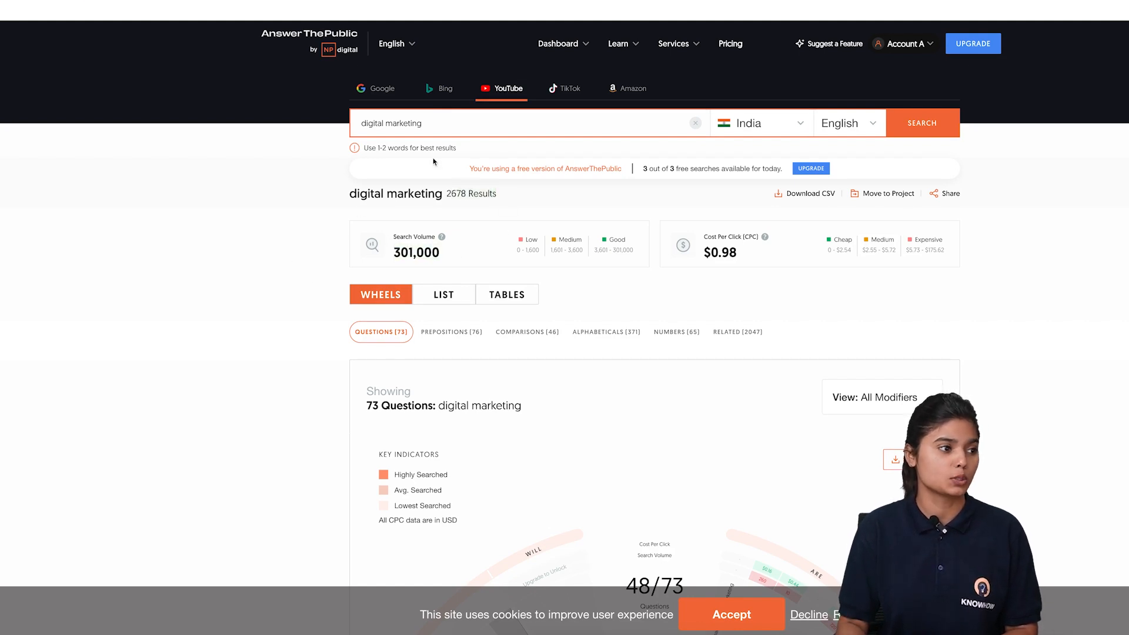
pyautogui.scroll(-3, 529, 263)
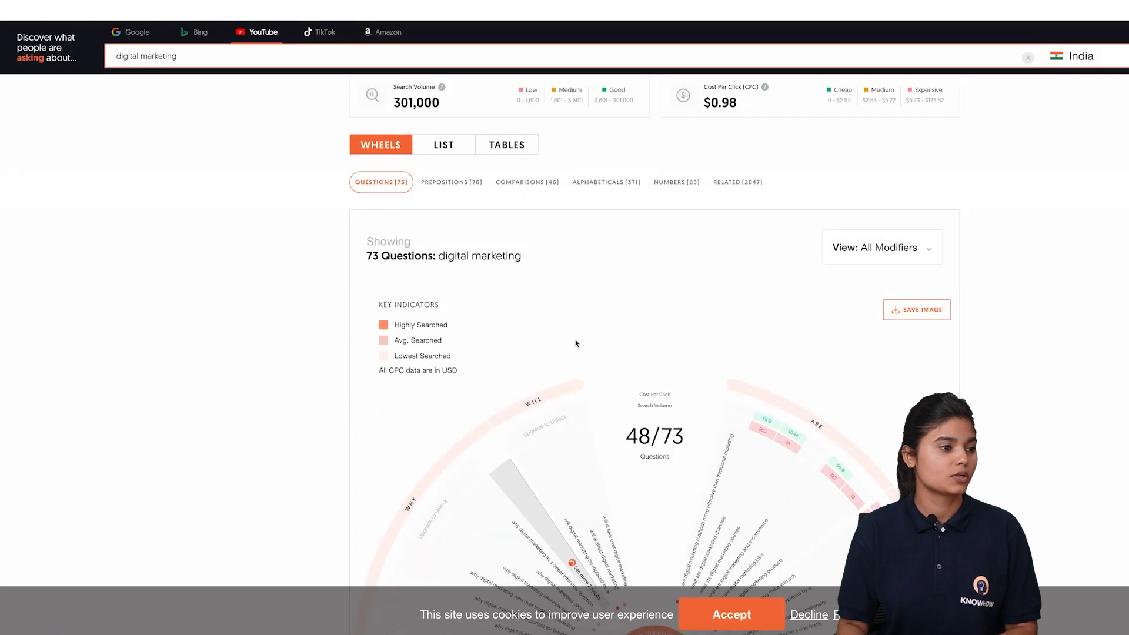
pyautogui.scroll(-5, 575, 343)
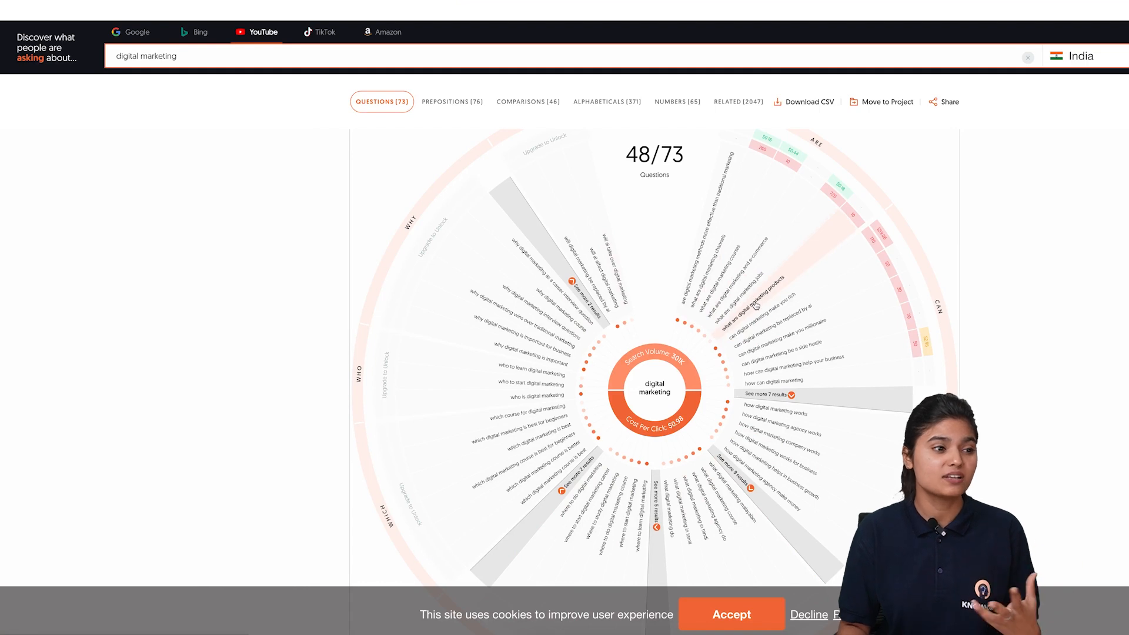
pyautogui.scroll(-8, 695, 374)
pyautogui.scroll(10, 695, 375)
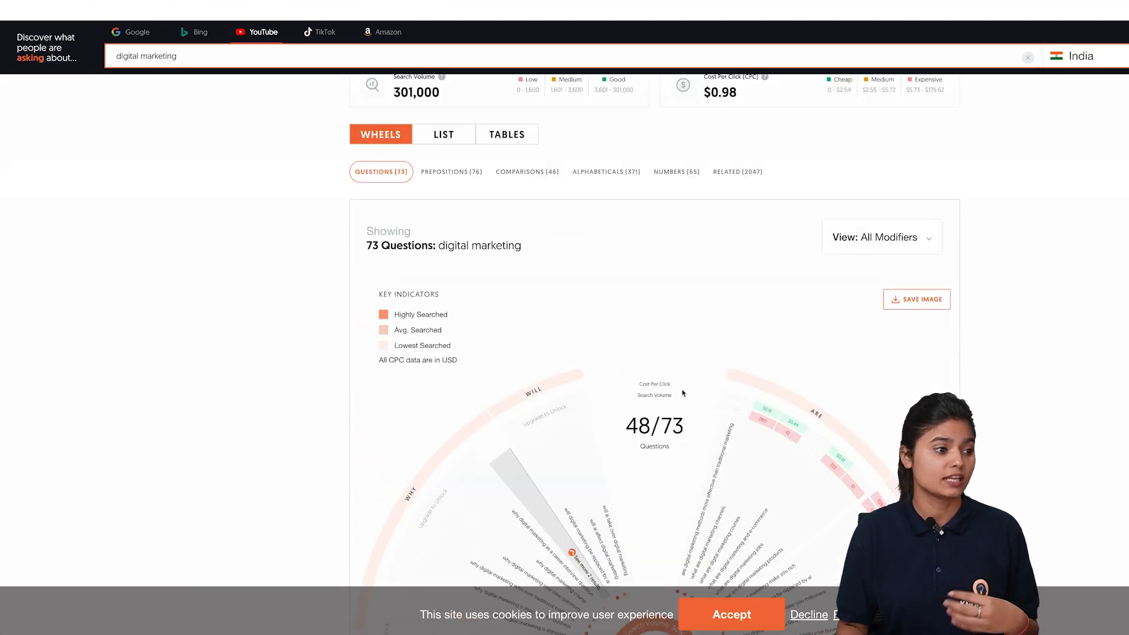
pyautogui.scroll(-10, 663, 443)
pyautogui.scroll(14, 658, 430)
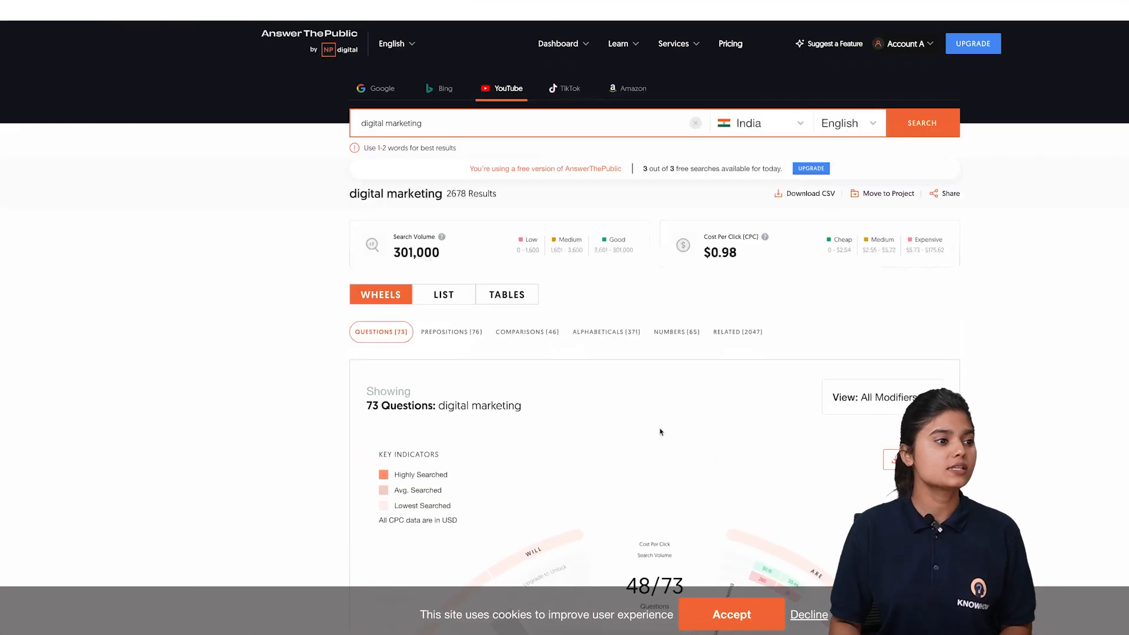
# Review the preposition and comparison wheels and the alphabetical keyword lists with their search volumes for "digital marketing"
pyautogui.scroll(-15, 661, 433)
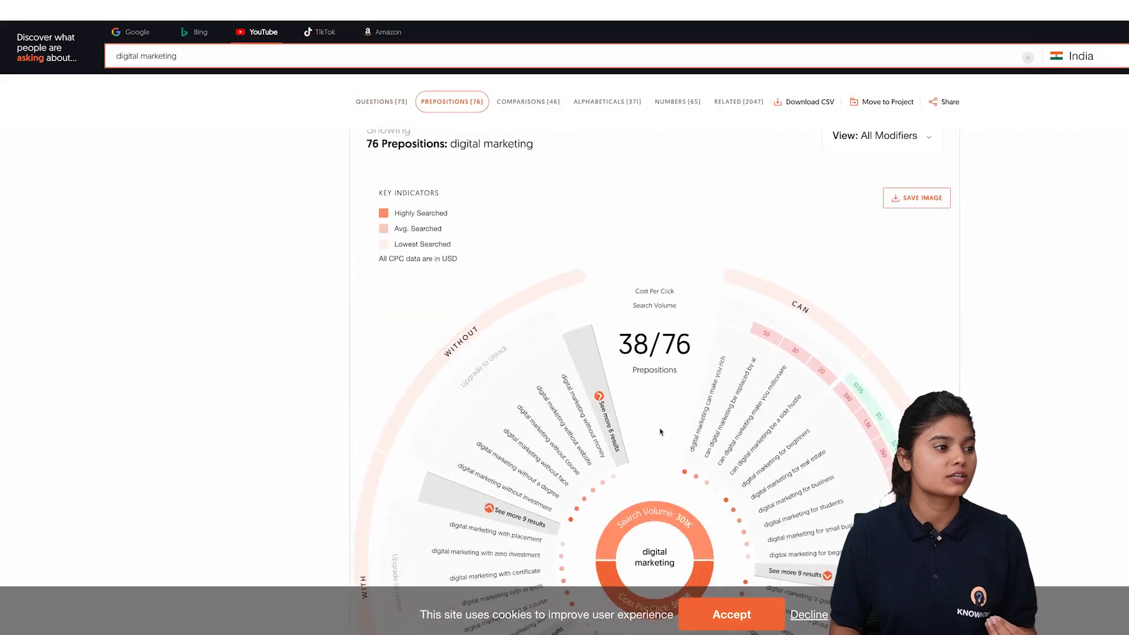
pyautogui.scroll(-5, 660, 432)
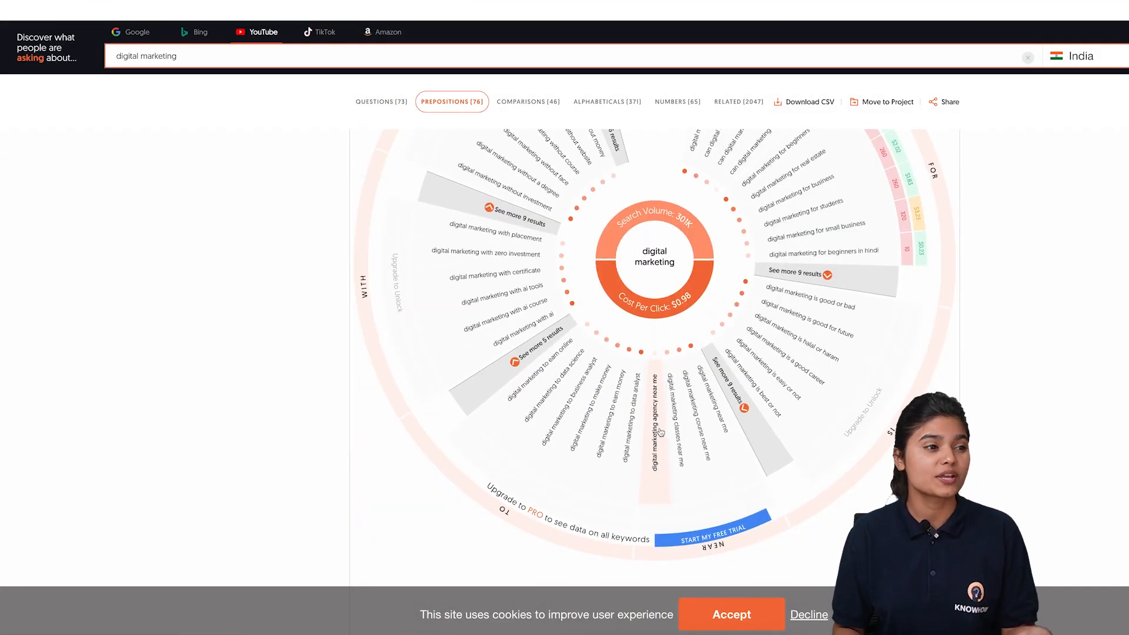
pyautogui.scroll(-6, 661, 432)
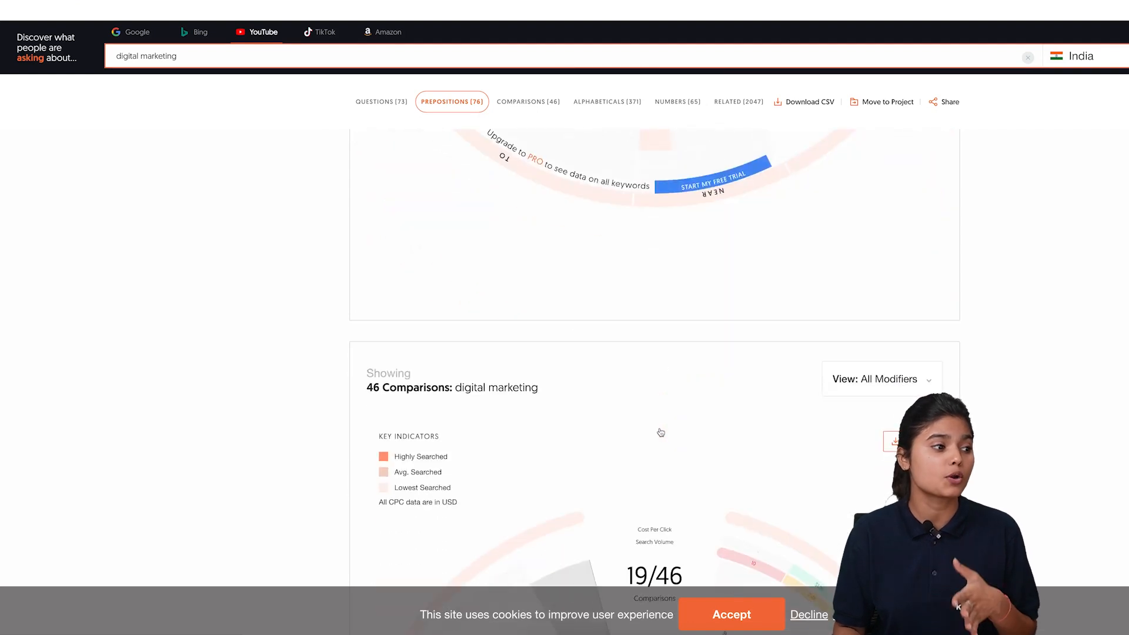
pyautogui.scroll(-9, 661, 433)
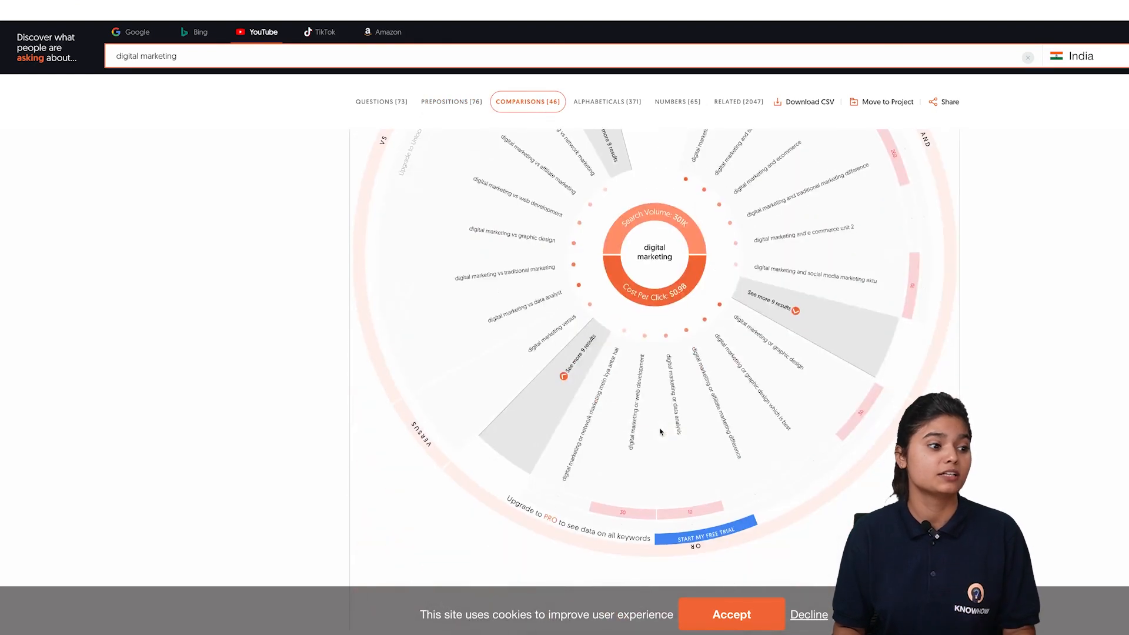
pyautogui.scroll(-9, 660, 433)
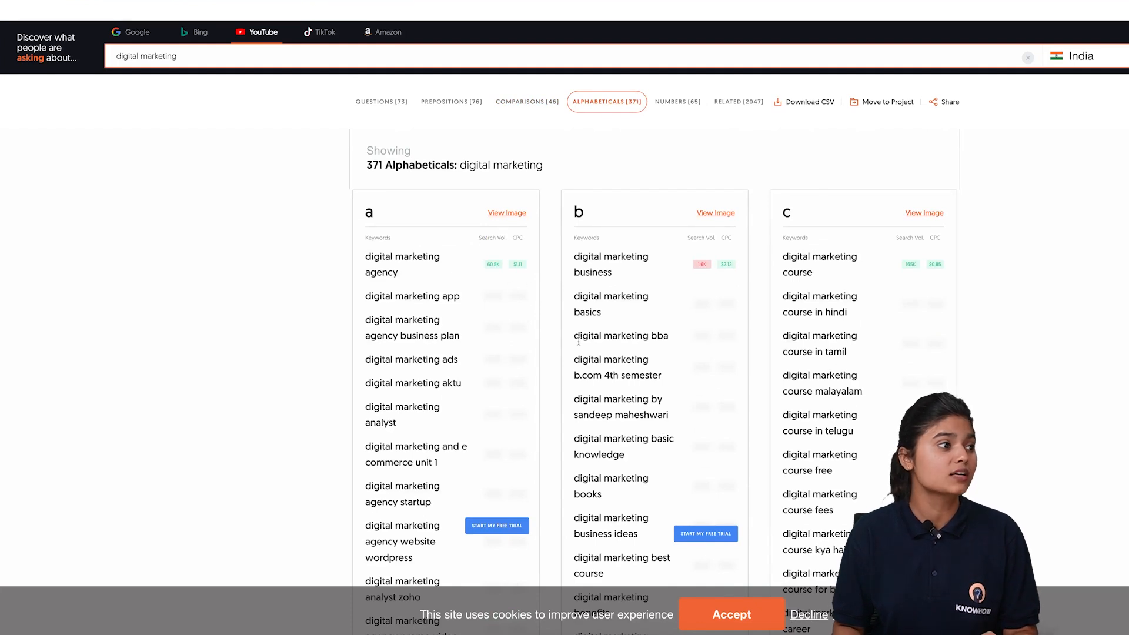
pyautogui.scroll(-1, 579, 342)
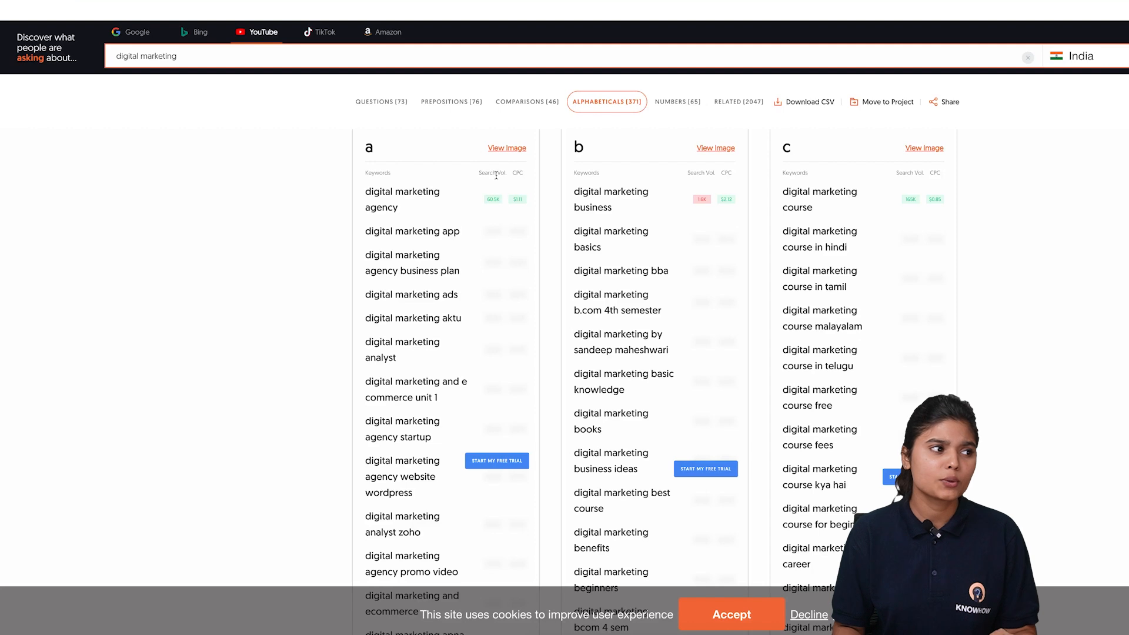
pyautogui.moveTo(482, 174); pyautogui.dragTo(515, 174)
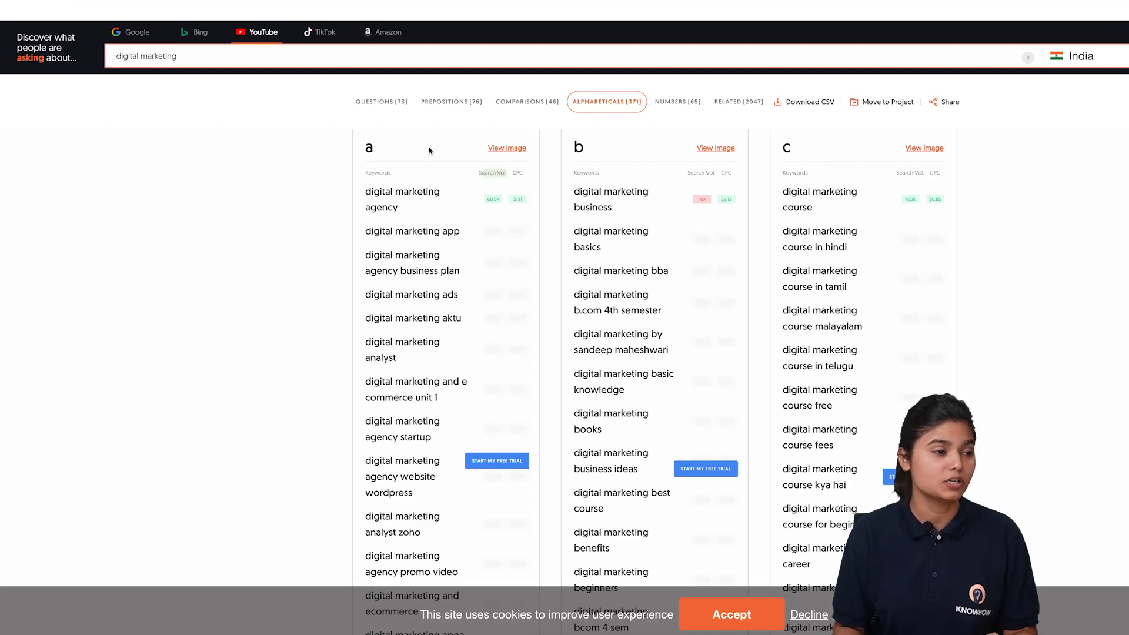
pyautogui.scroll(-20, 532, 241)
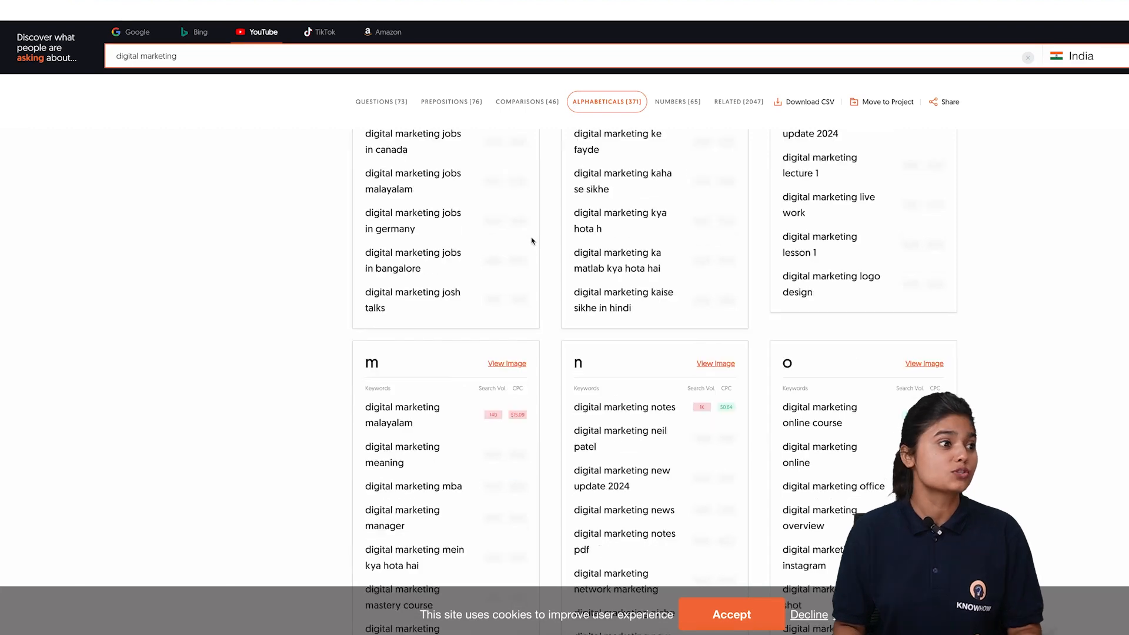
pyautogui.scroll(20, 533, 241)
pyautogui.scroll(8, 540, 244)
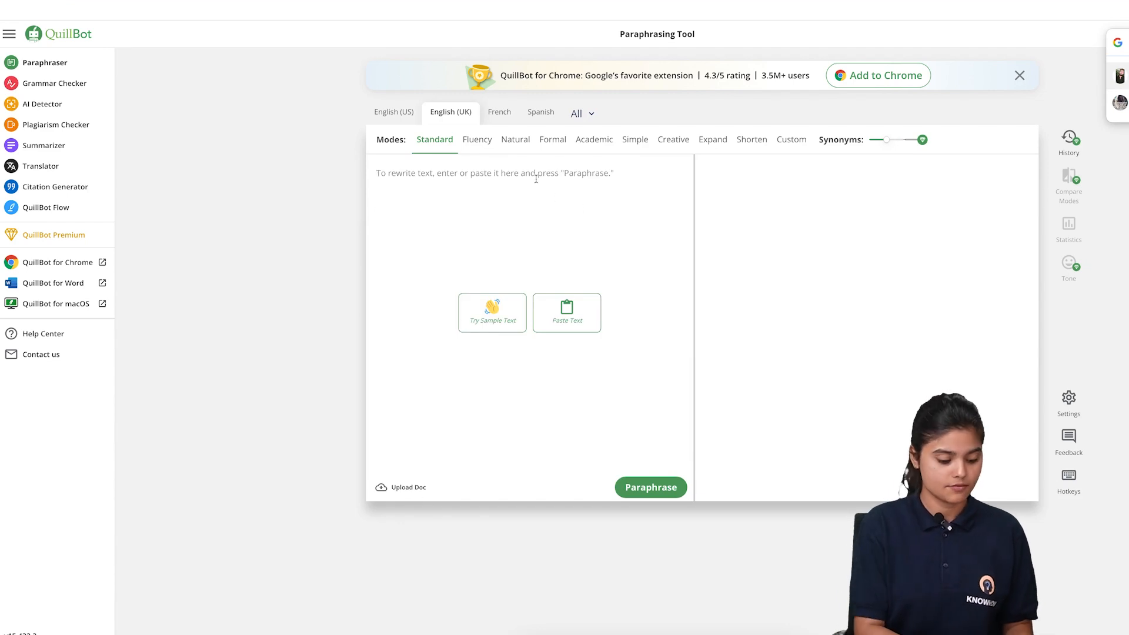
# Switch to QuillBot's Paraphraser, paraphrase the "What is seo ?" paragraph in Standard mode with English (UK), and rephrase it again
pyautogui.write('What is seo ? Search Engine Optimization. -First what is search engine, you search what ever comes in your mind any problem or anything, on youtube, google these are the 2 most used search engines . so  Which means you are optimizing your content for the search engines.')
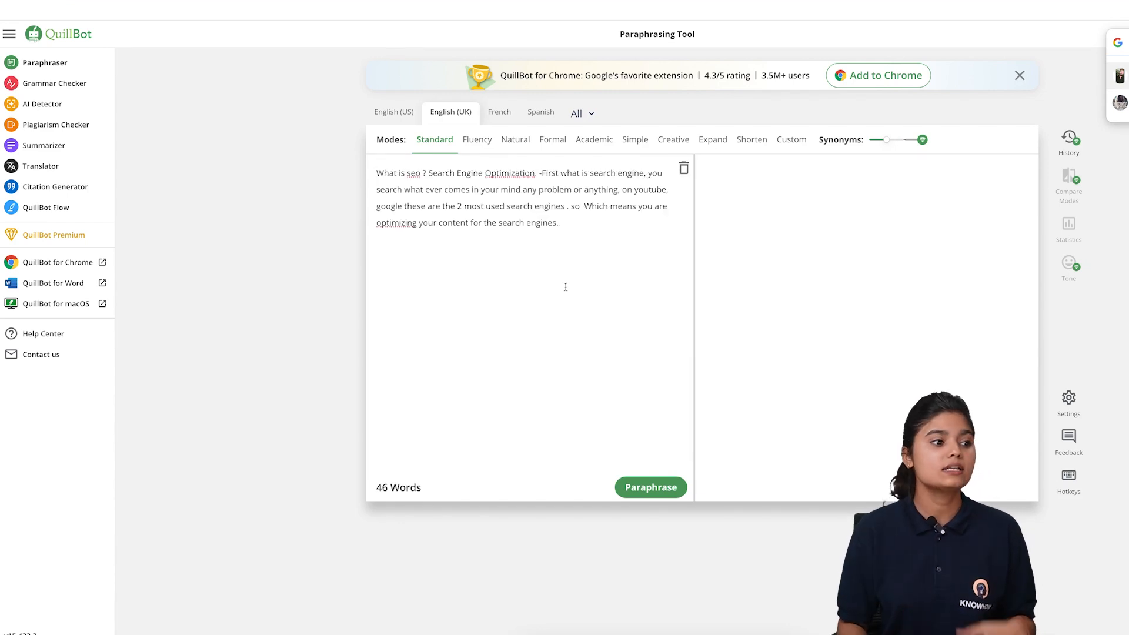
pyautogui.click(674, 493)
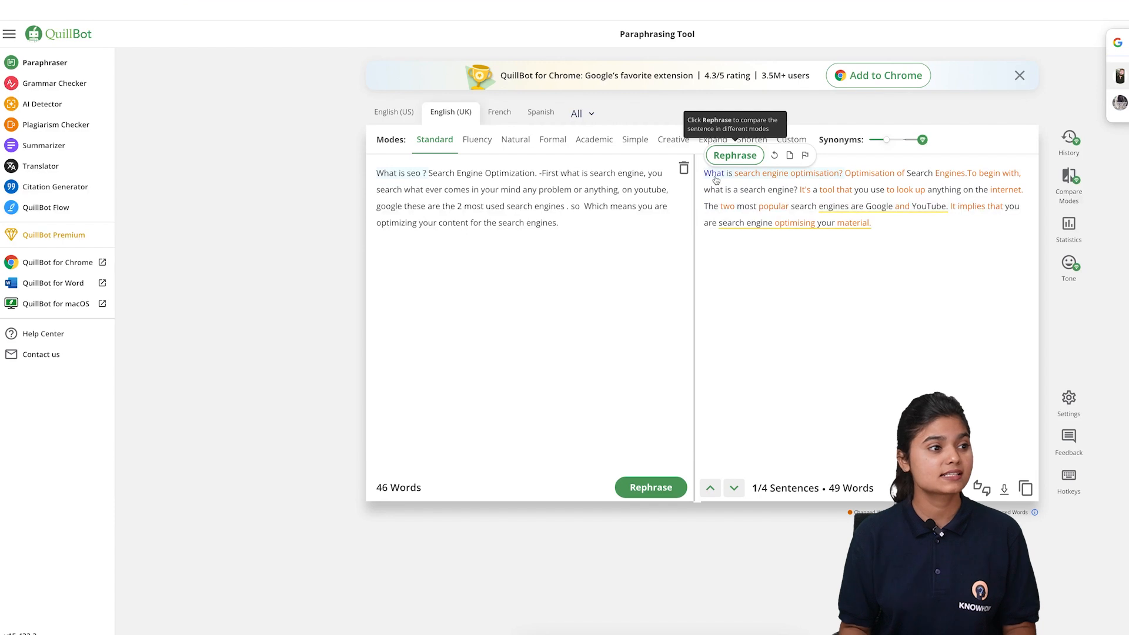
pyautogui.scroll(-1, 717, 182)
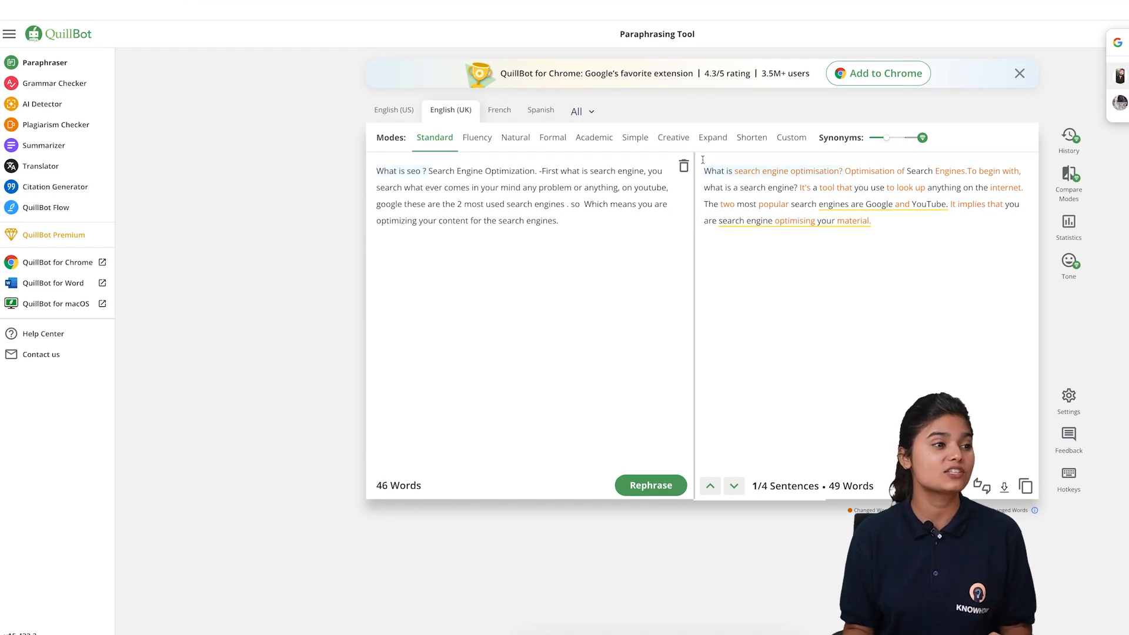
pyautogui.moveTo(704, 162); pyautogui.dragTo(954, 234)
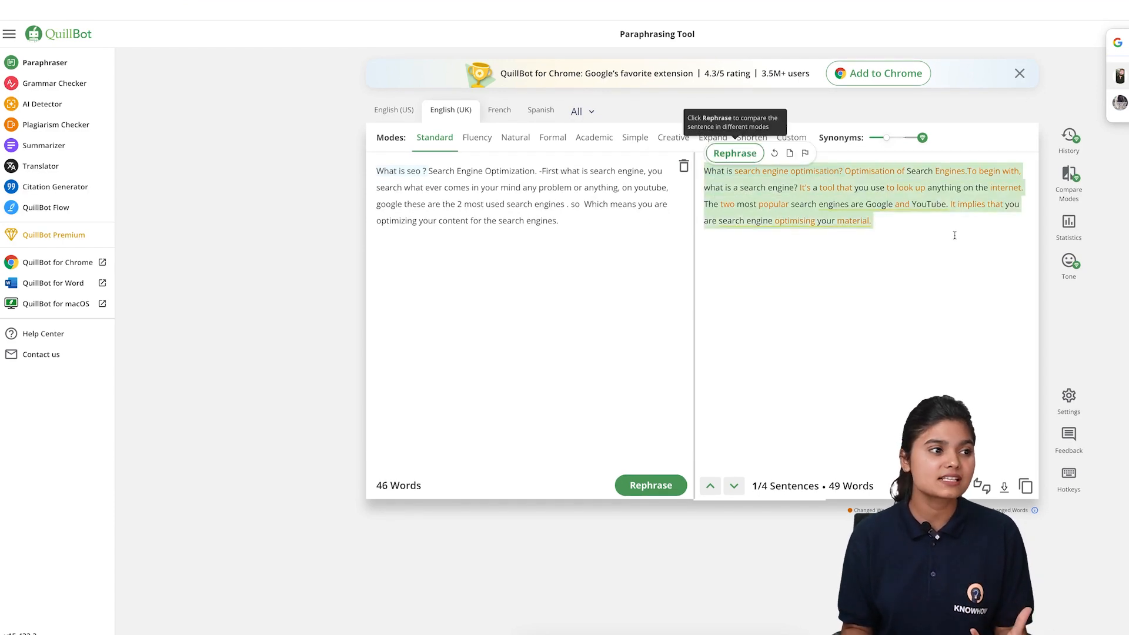
pyautogui.click(591, 230)
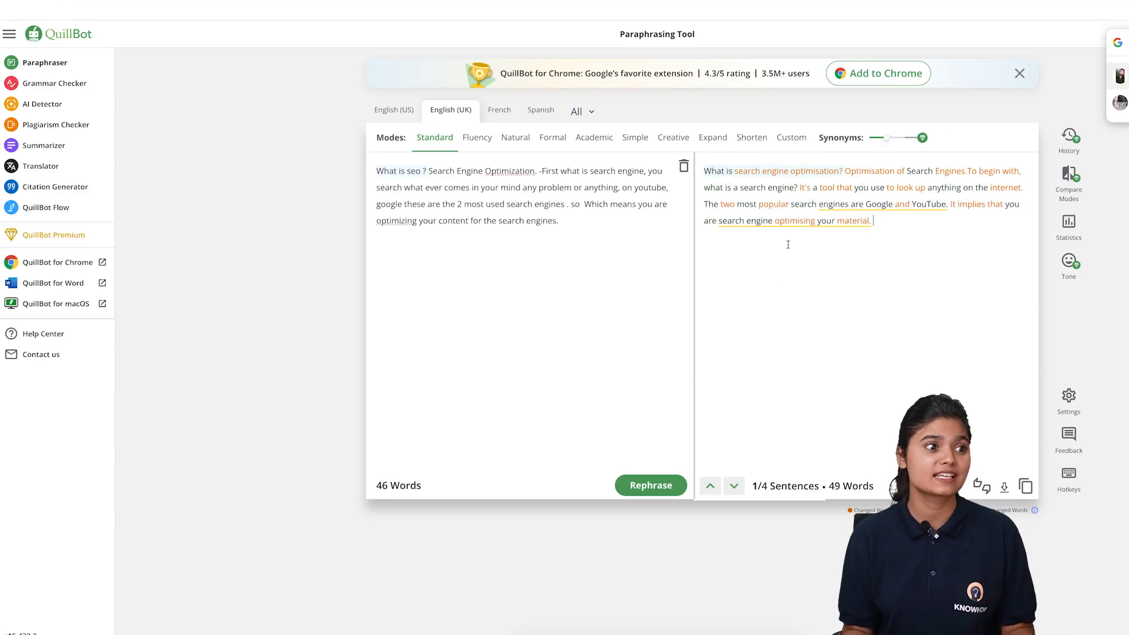
pyautogui.click(675, 488)
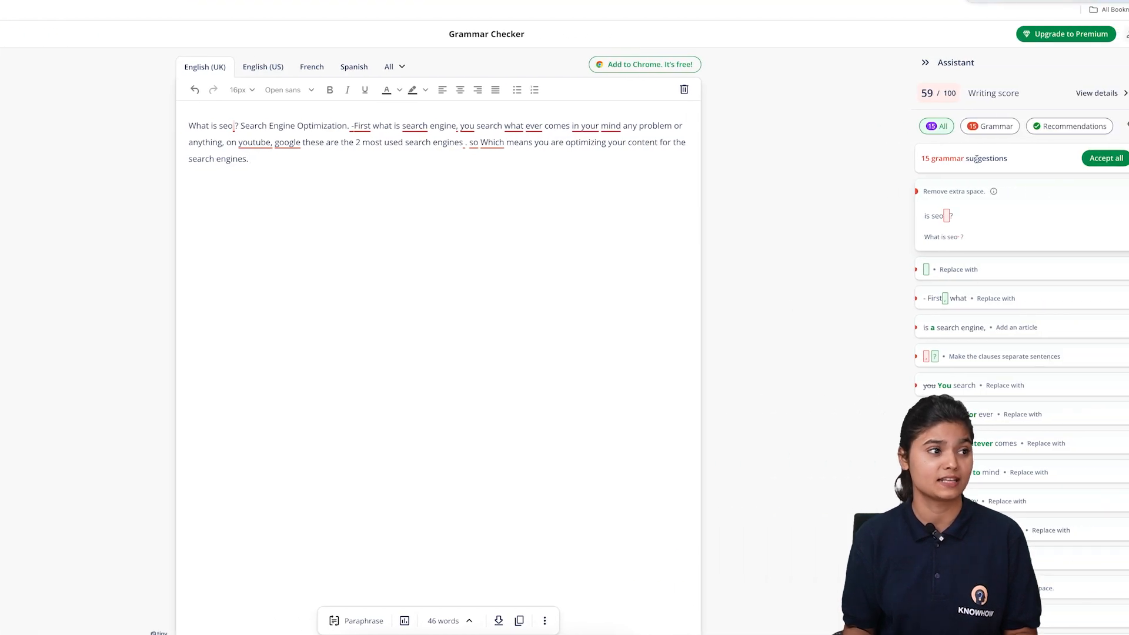
# Correct the "What is seo ?" paragraph in the Grammar Checker by accepting its grammar suggestions one at a time
pyautogui.click(364, 125)
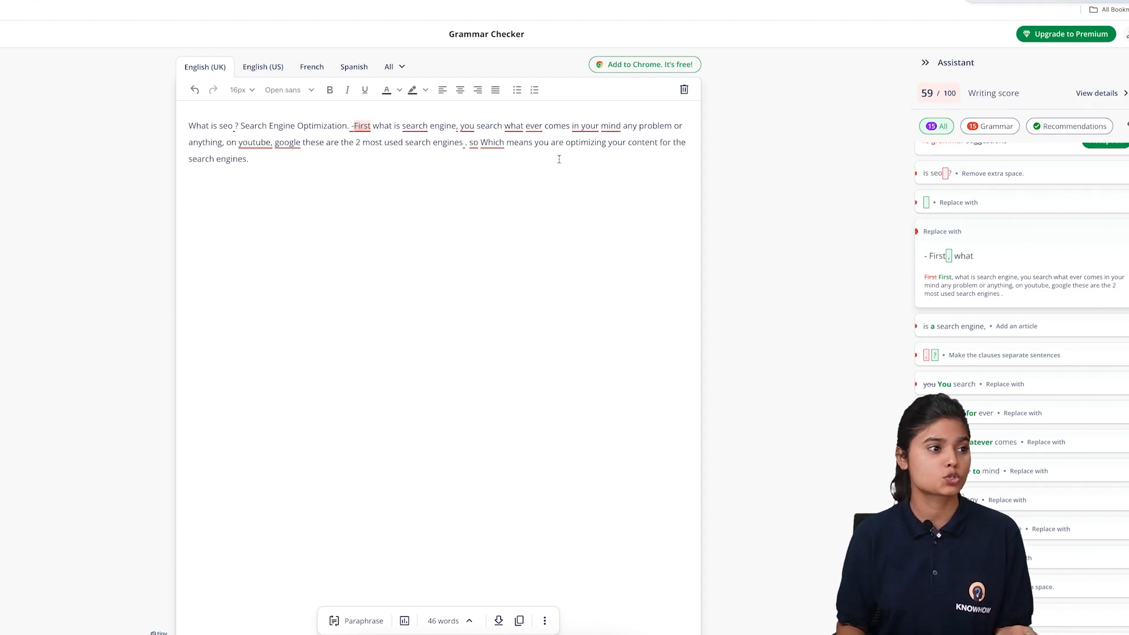
pyautogui.click(953, 177)
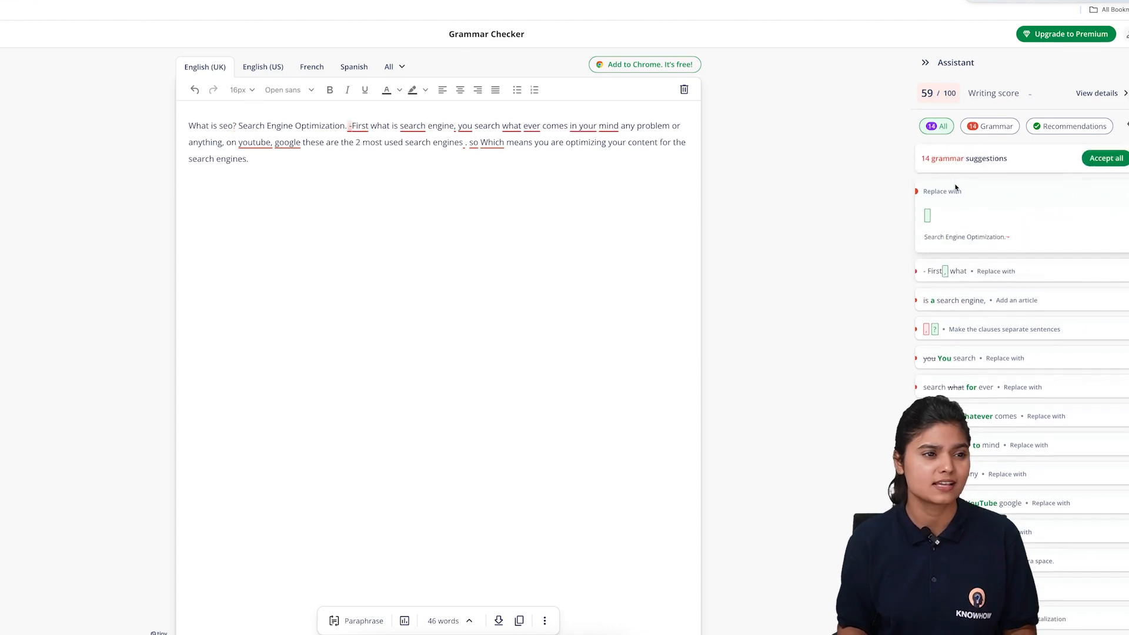
pyautogui.click(952, 251)
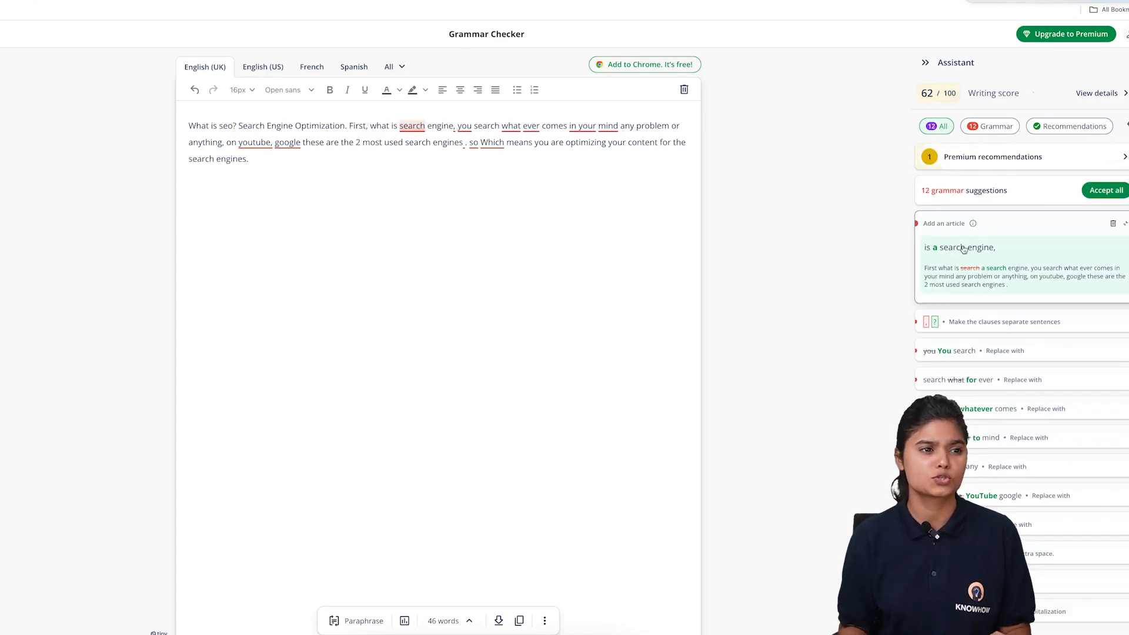
pyautogui.click(968, 254)
pyautogui.click(977, 269)
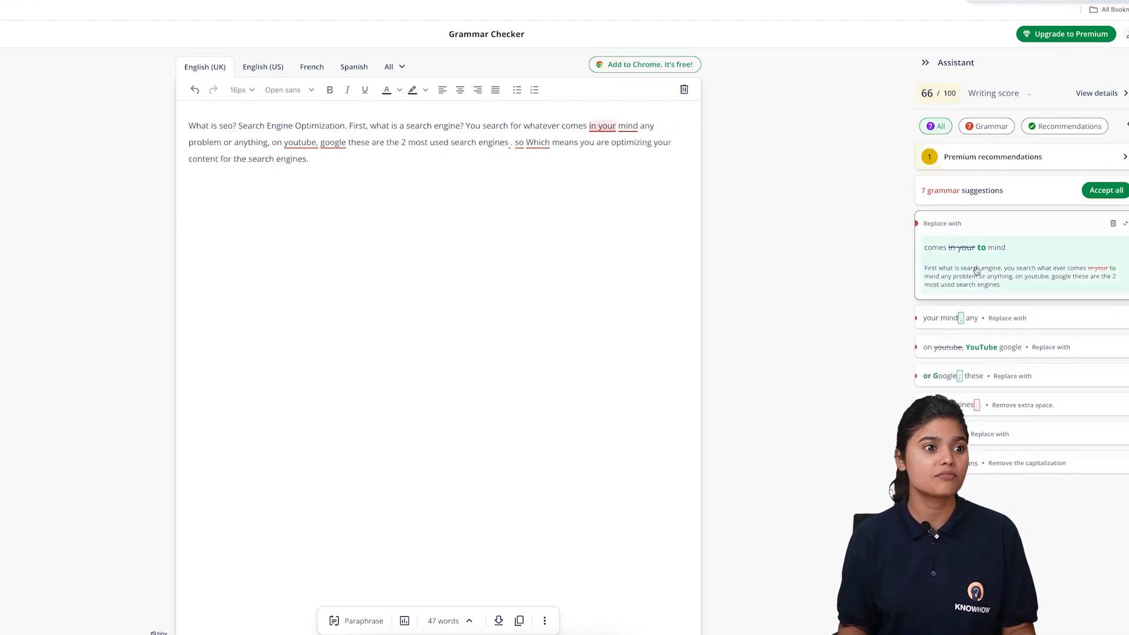
pyautogui.click(977, 271)
pyautogui.click(976, 270)
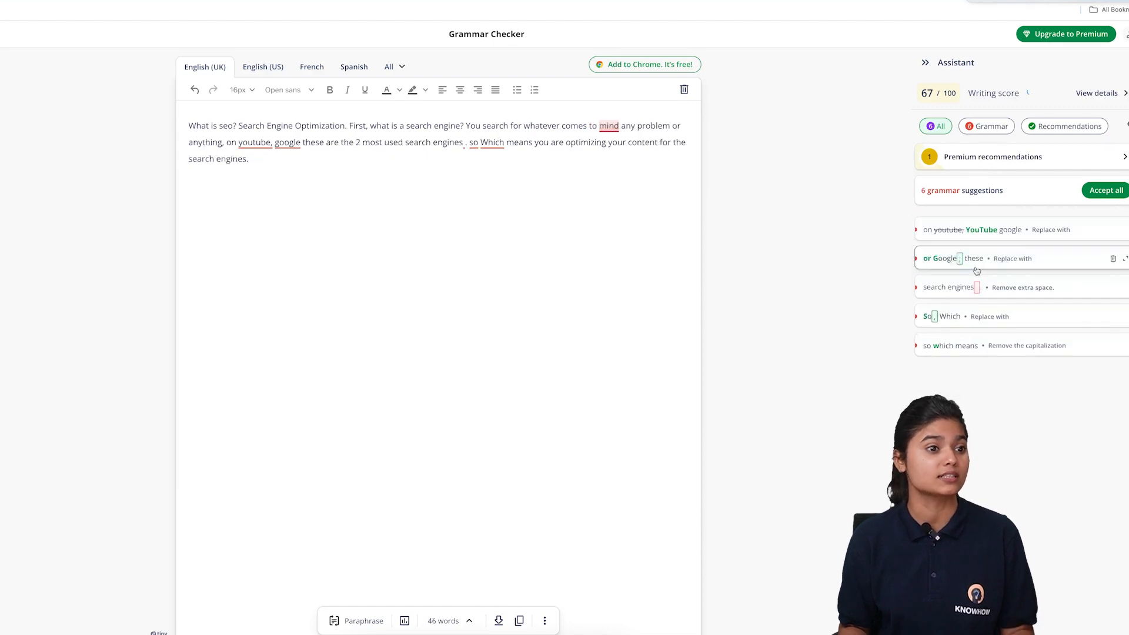
pyautogui.click(976, 270)
pyautogui.click(976, 270)
pyautogui.click(975, 270)
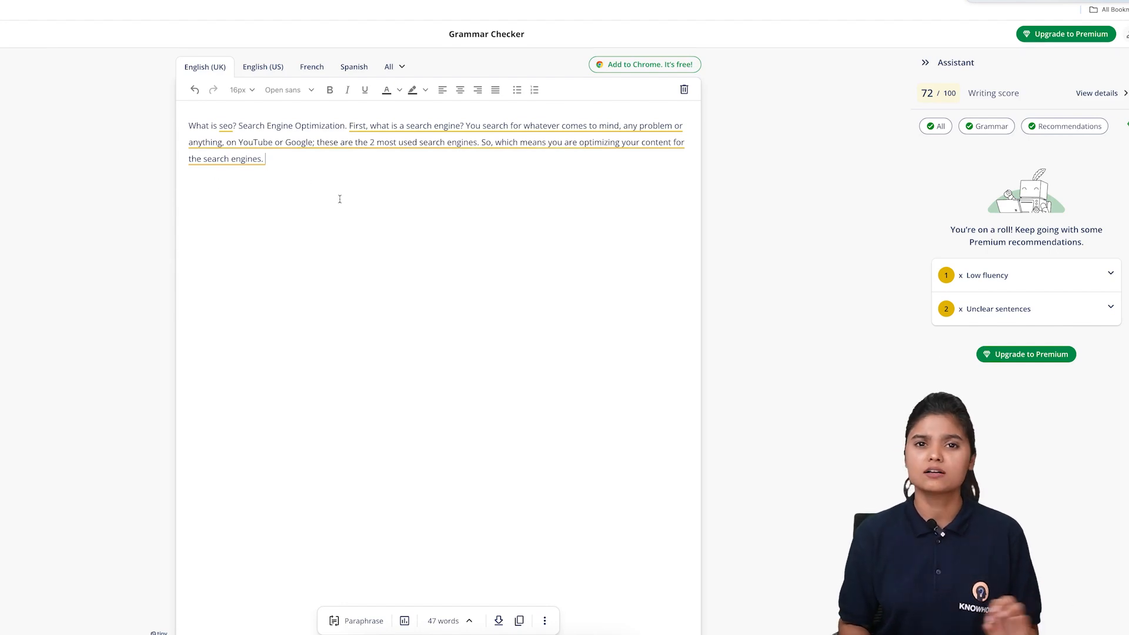
# Summarize the "What is seo ?" paragraph with the Summarizer in Paragraph mode and review the summary
pyautogui.click(71, 145)
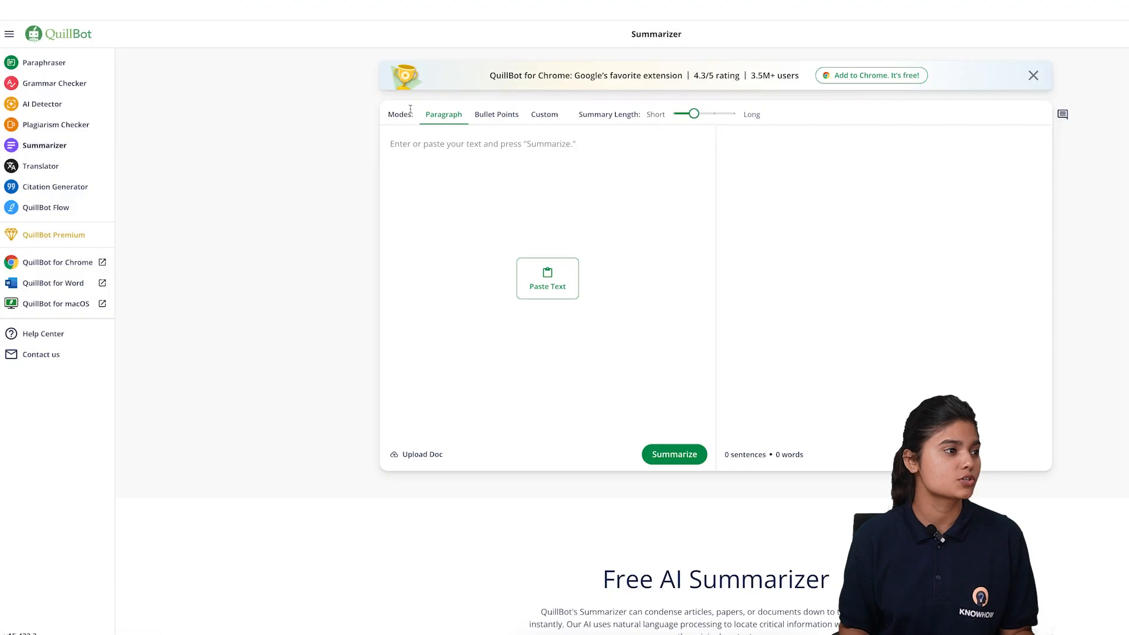
pyautogui.click(476, 140)
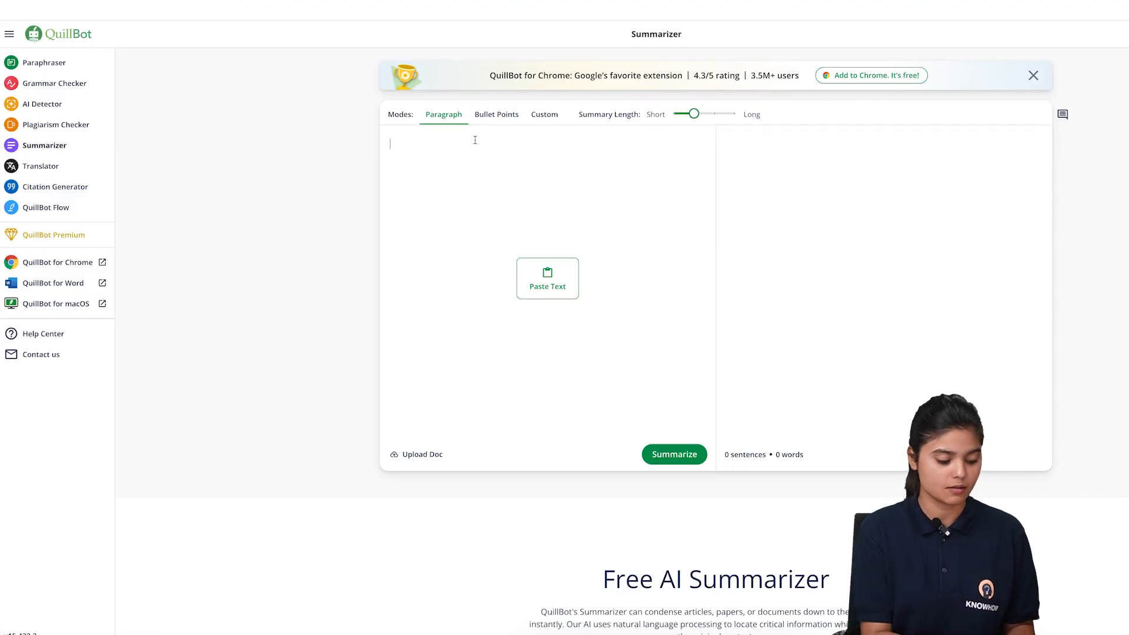
pyautogui.write('What is seo ? Search Engine Optimization. -First what is search engine, you search what ever comes in your mind any problem or anything, on youtube, google these are the 2 most used search engines . so  Which means you are optimizing your content for the search engines.')
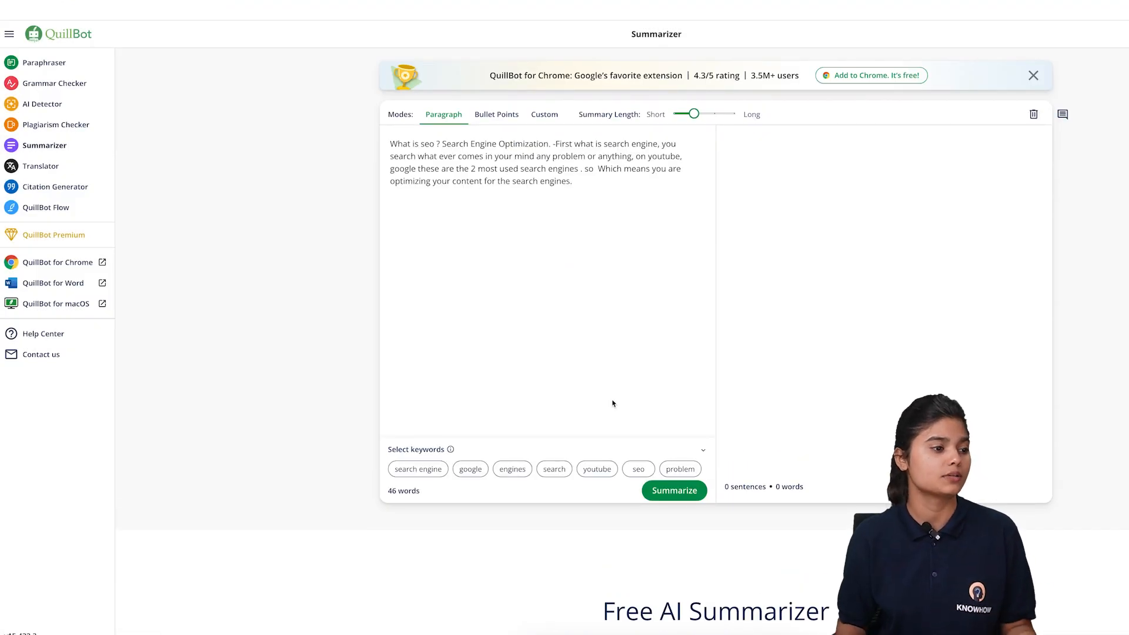
pyautogui.click(676, 489)
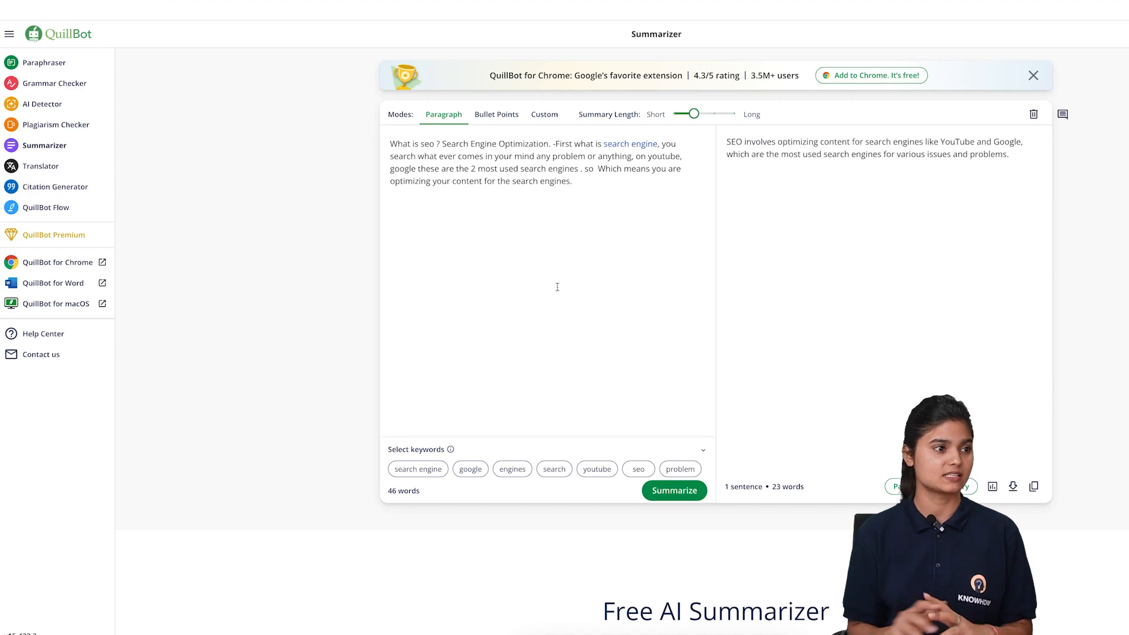
pyautogui.moveTo(727, 142); pyautogui.dragTo(1034, 184)
pyautogui.click(769, 218)
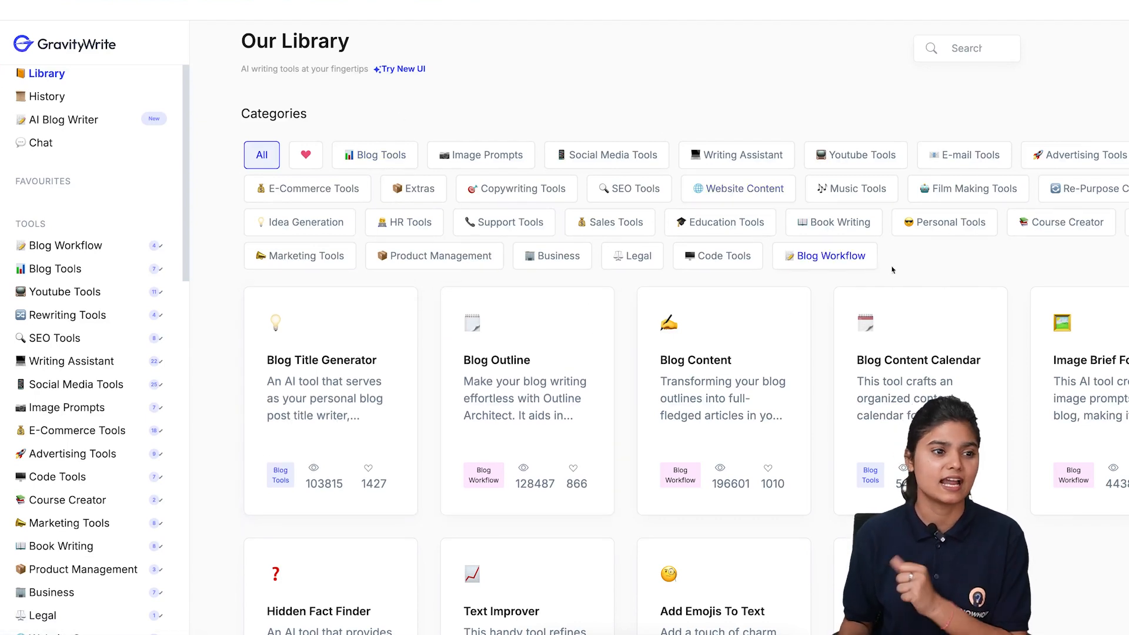
# Generate an outline for the topic "Types of digital marketing" with GravityWrite's Blog Outline tool, stopping the writing at the "VIII. Frequently" section
pyautogui.scroll(-1, 526, 368)
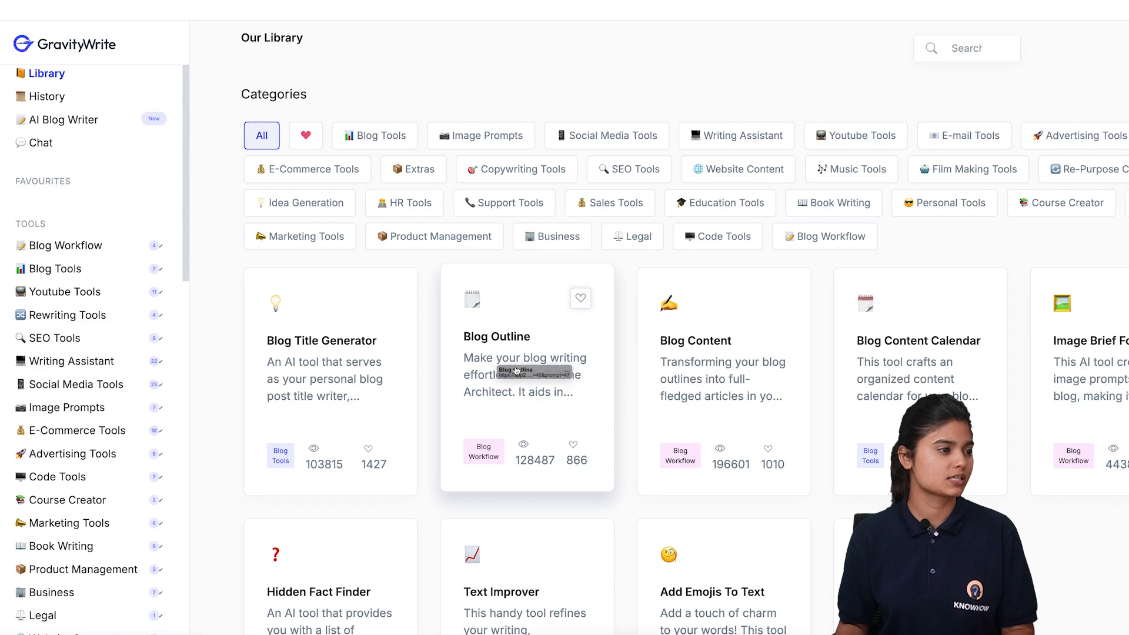
pyautogui.click(515, 339)
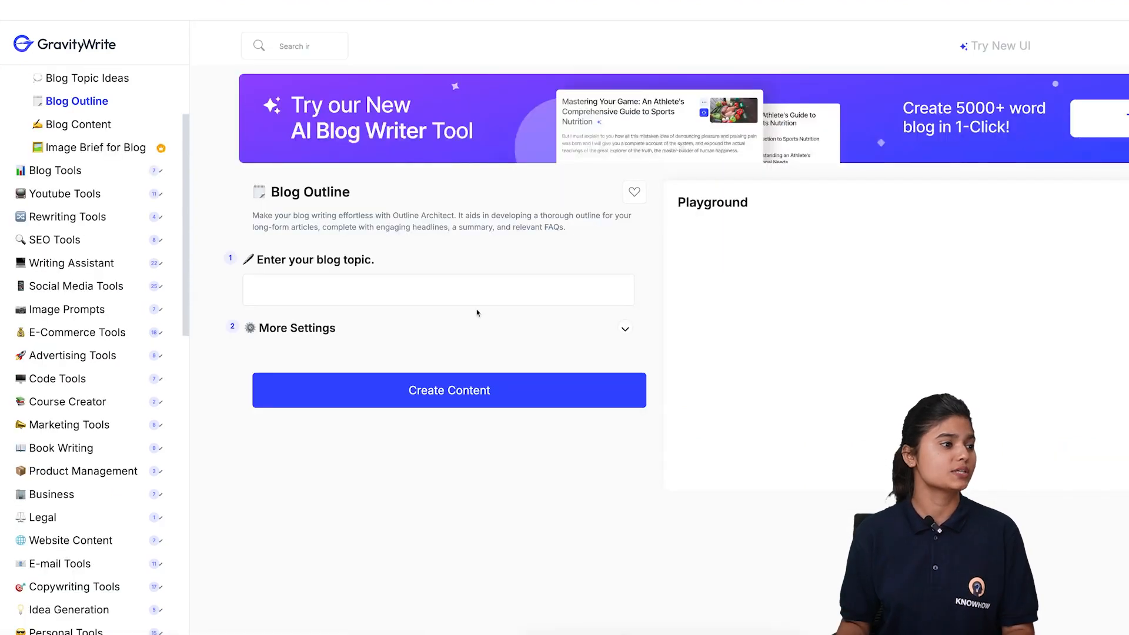
pyautogui.click(441, 294)
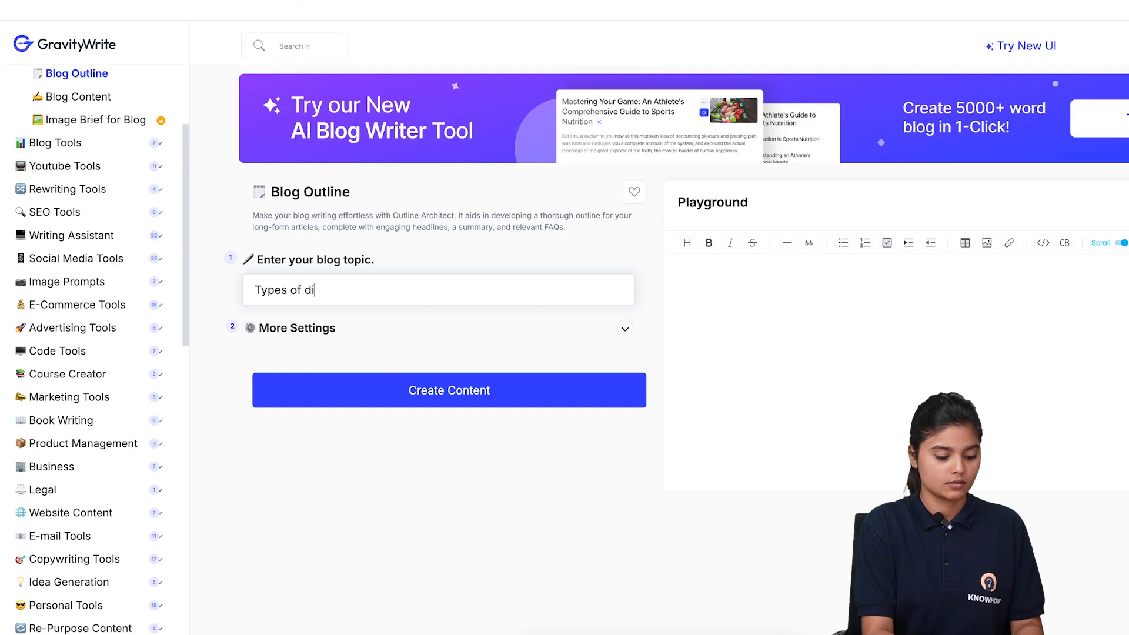
pyautogui.write('Types of digital marke4ti')
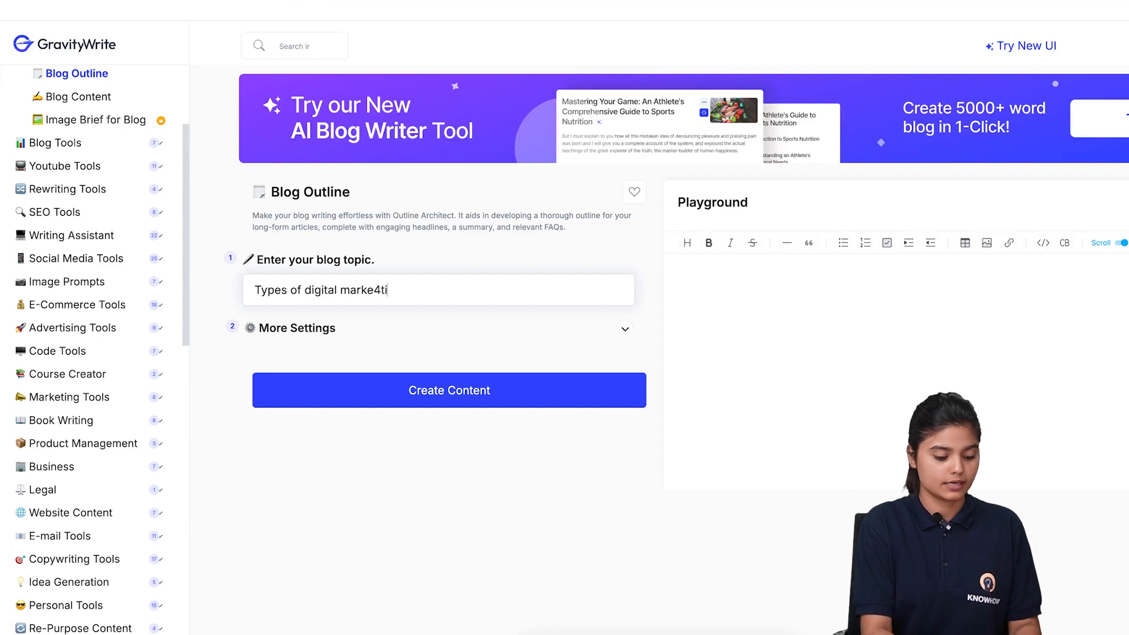
pyautogui.write('ng')
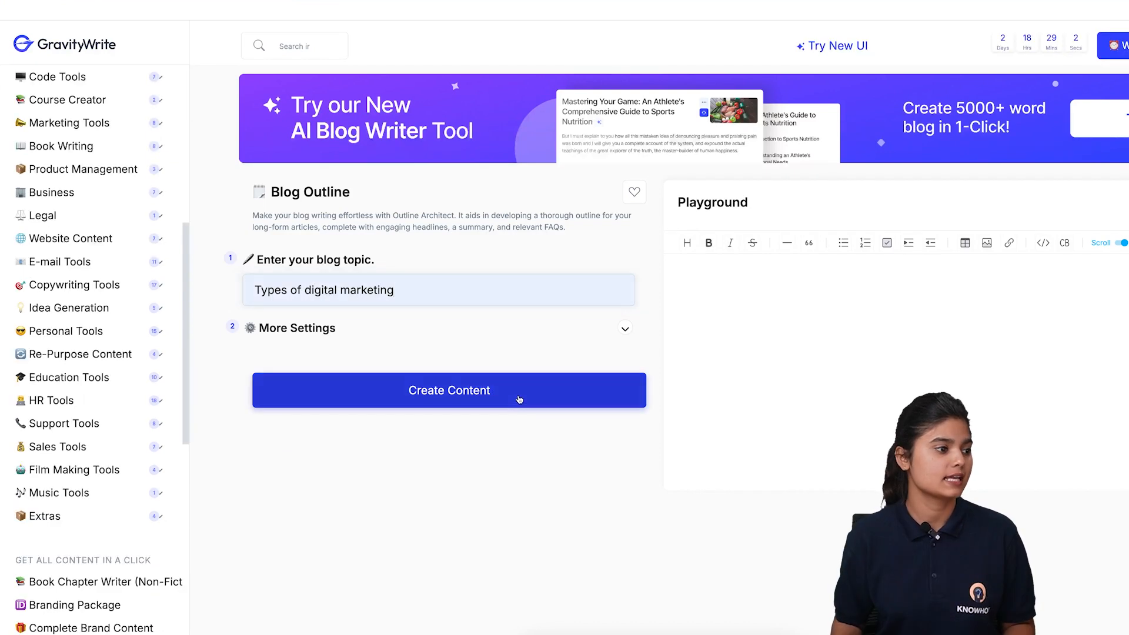
pyautogui.click(520, 399)
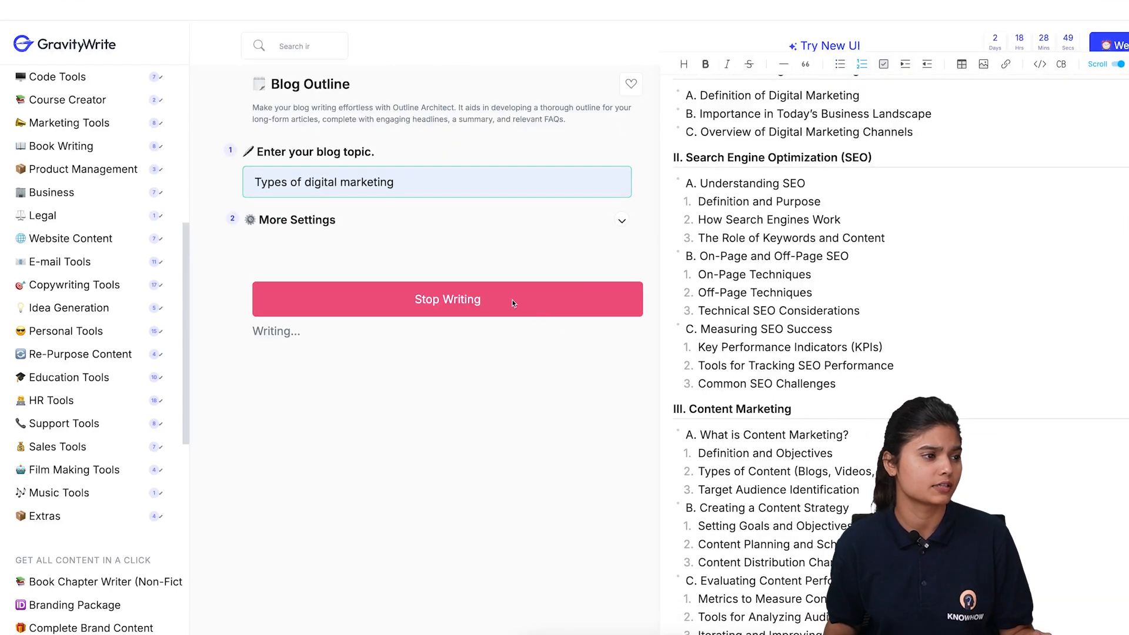
pyautogui.click(512, 299)
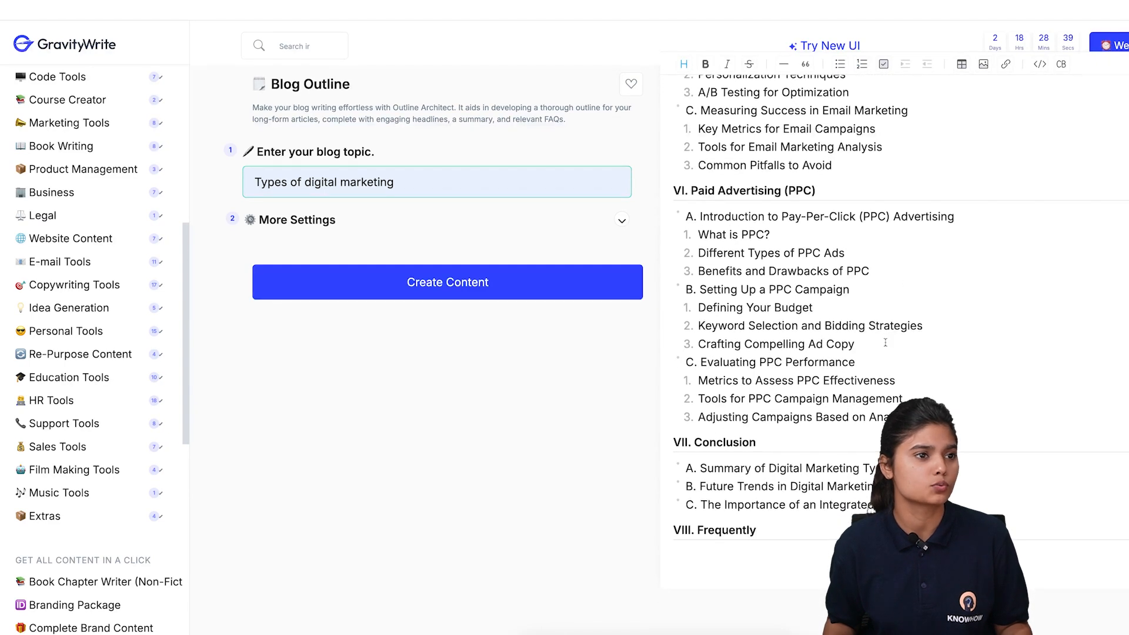
pyautogui.scroll(10, 886, 342)
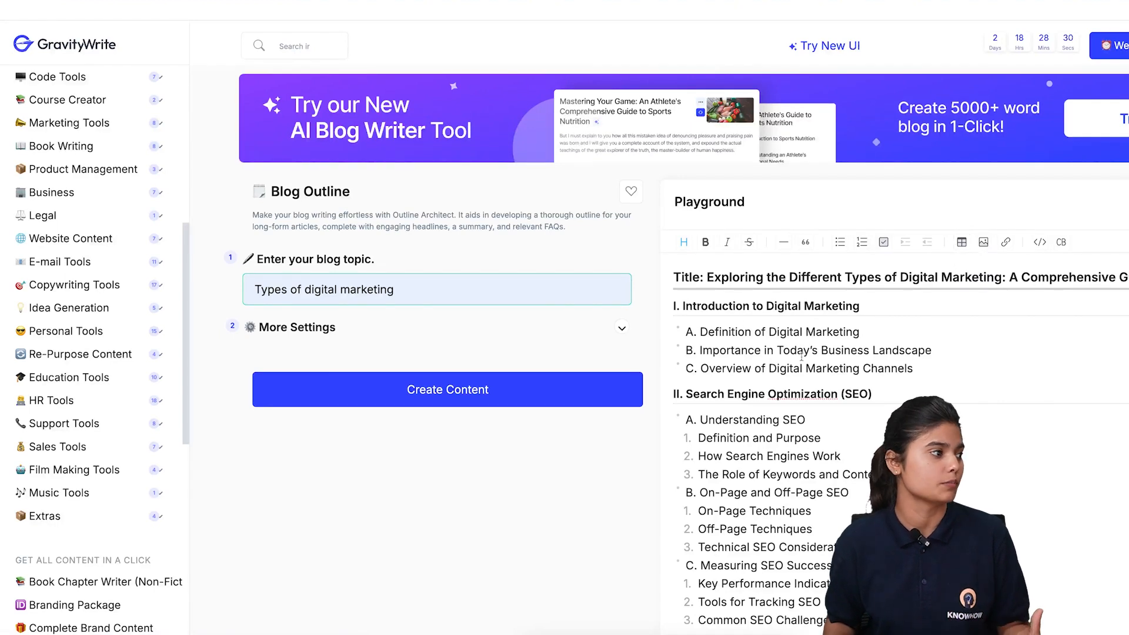
# Create an article with the Blog Content tool, using the topic "Types of digital marketing" and the generated outline
pyautogui.scroll(6, 94, 176)
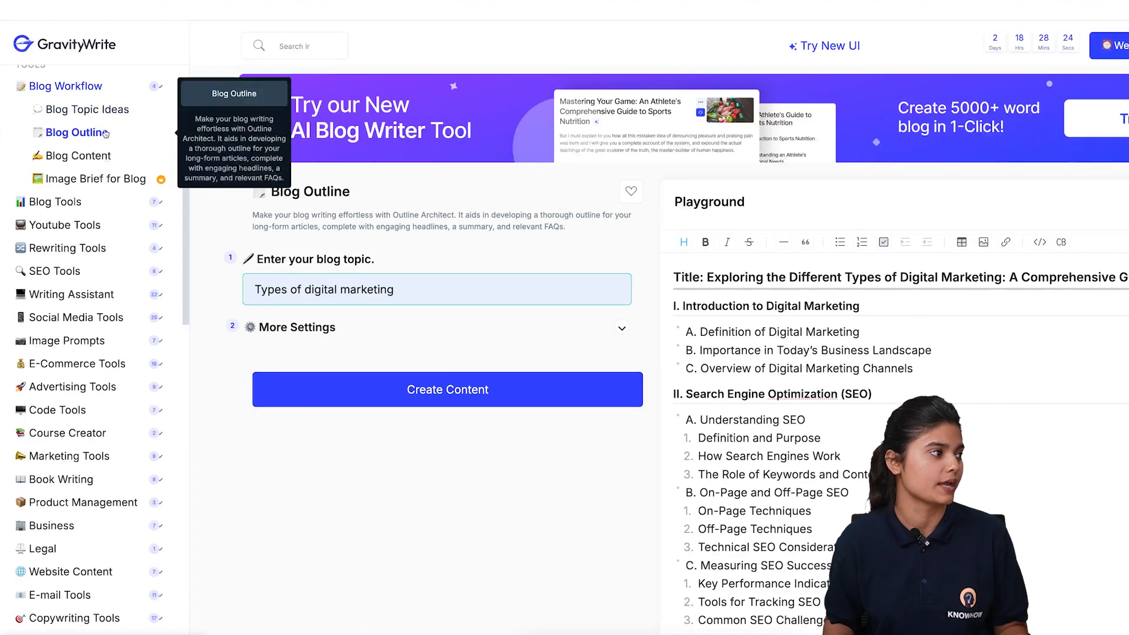
pyautogui.click(90, 157)
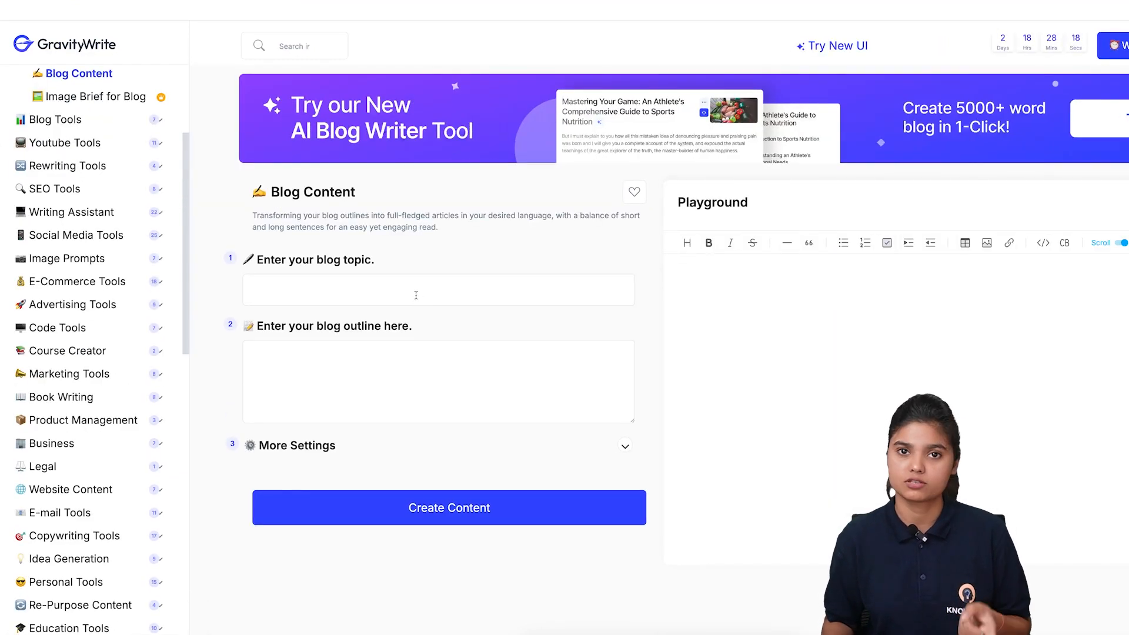
pyautogui.click(432, 354)
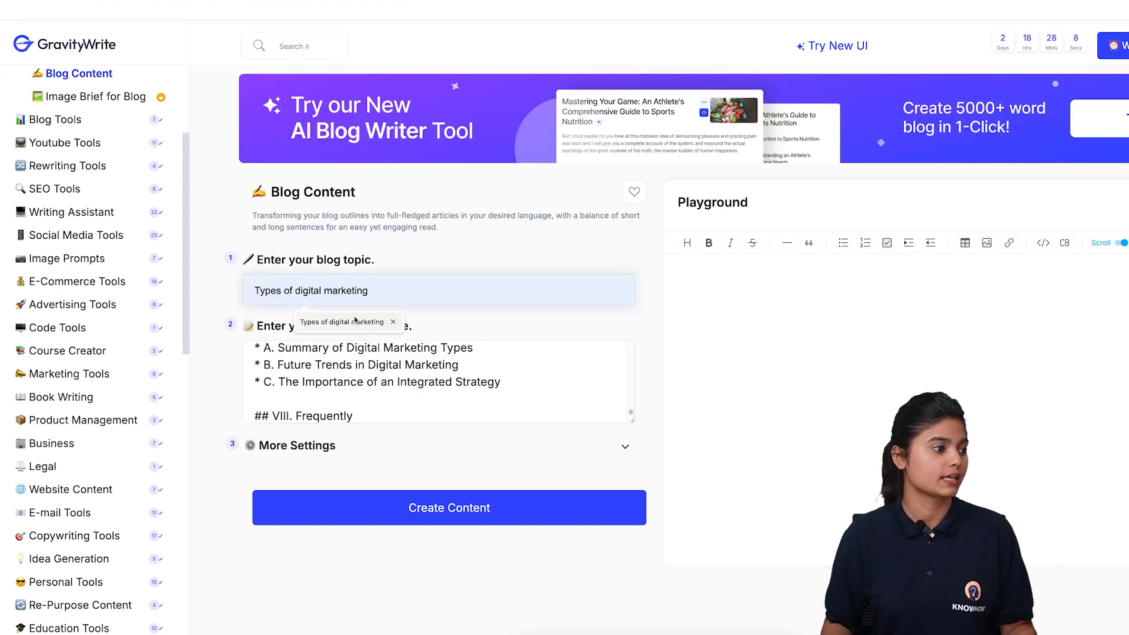
pyautogui.click(358, 322)
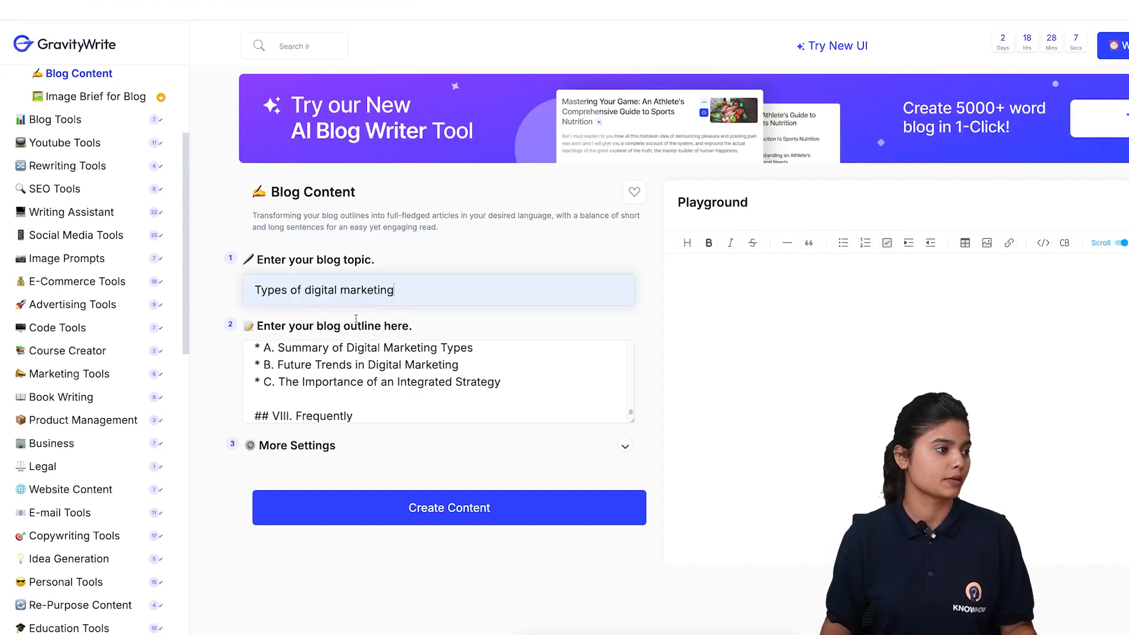
pyautogui.click(450, 519)
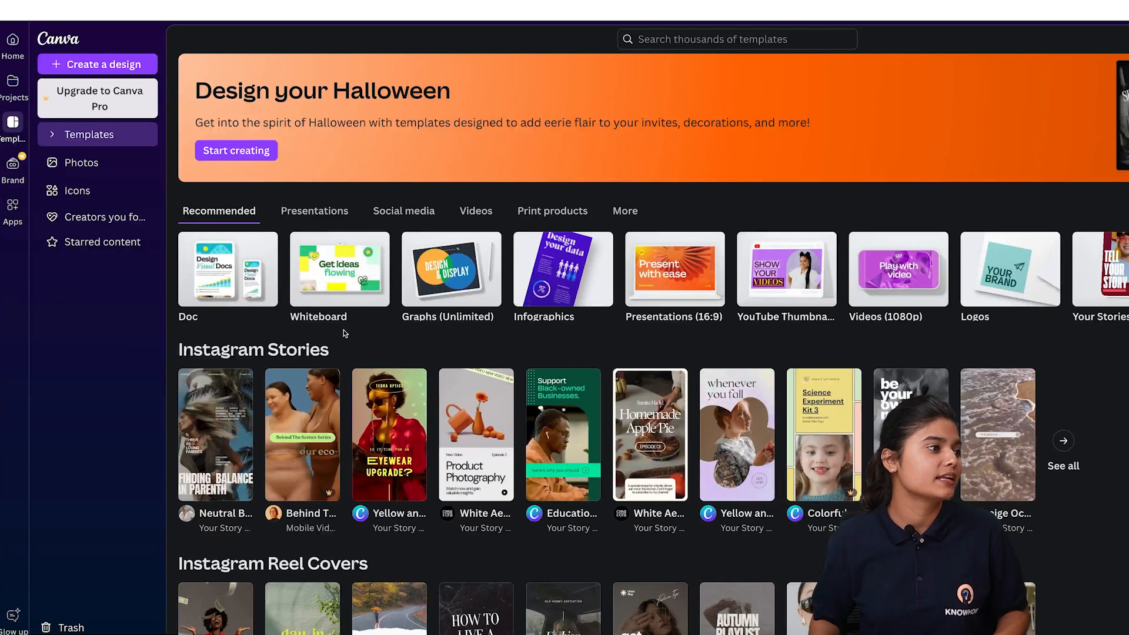
# Switch to Canva, search its templates for "instagram post", and browse the designs offered
pyautogui.click(735, 39)
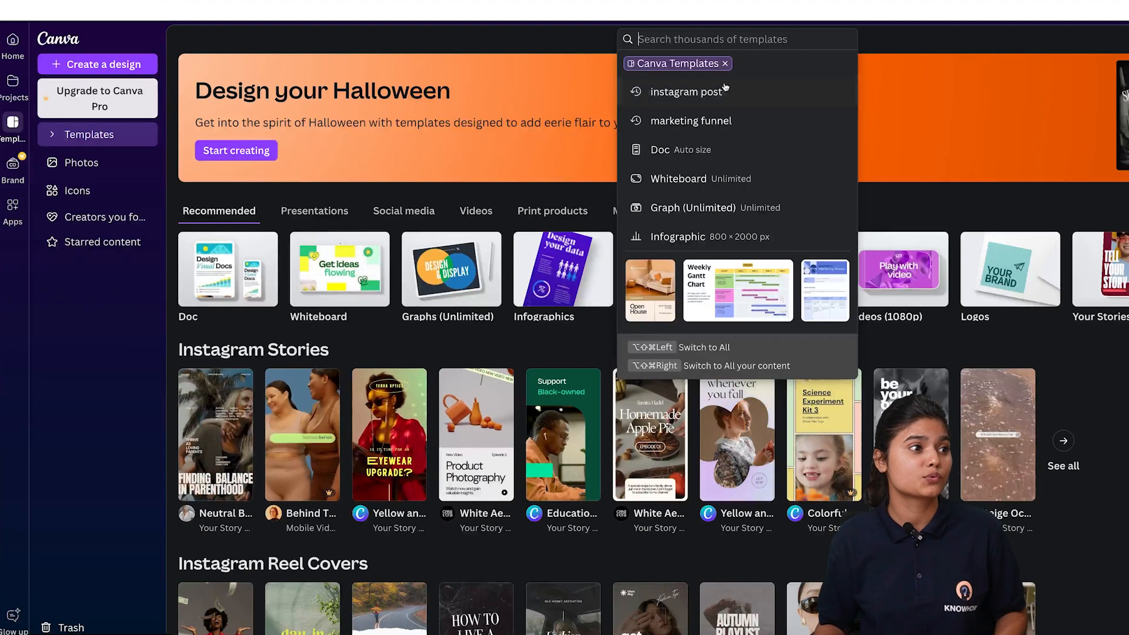
pyautogui.click(686, 91)
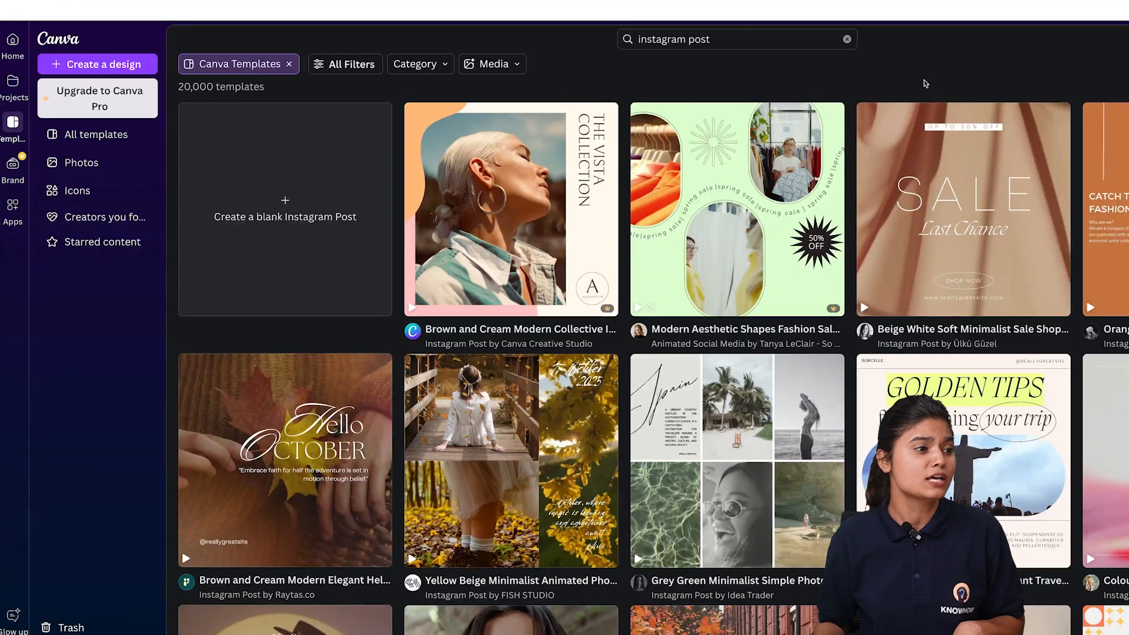
pyautogui.scroll(-3, 768, 327)
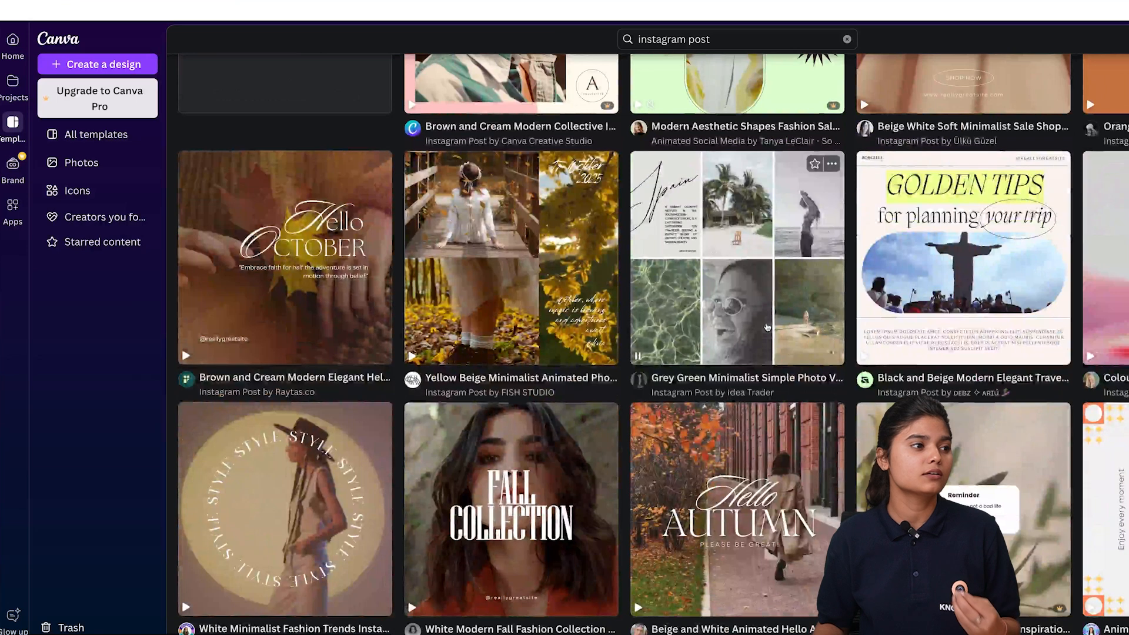
pyautogui.scroll(3, 768, 327)
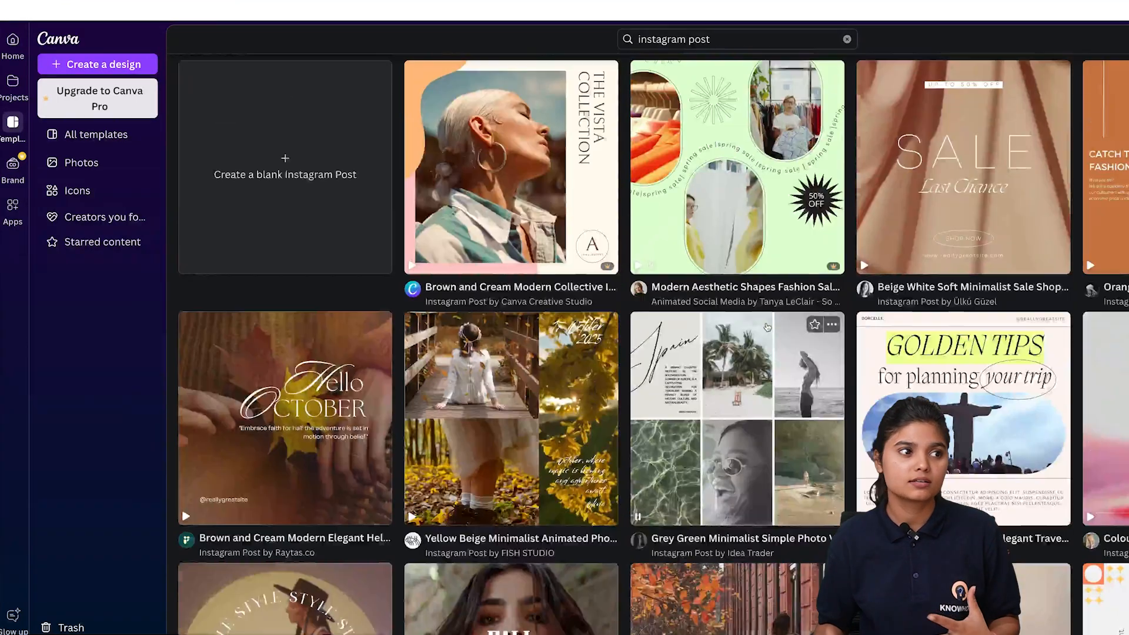
pyautogui.scroll(1, 767, 327)
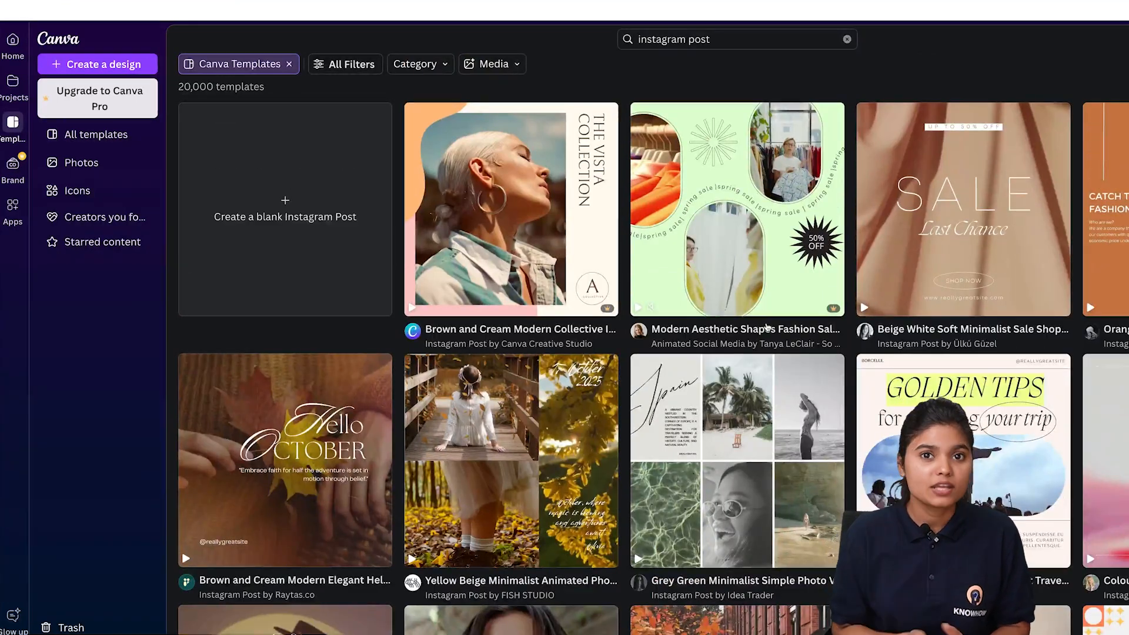